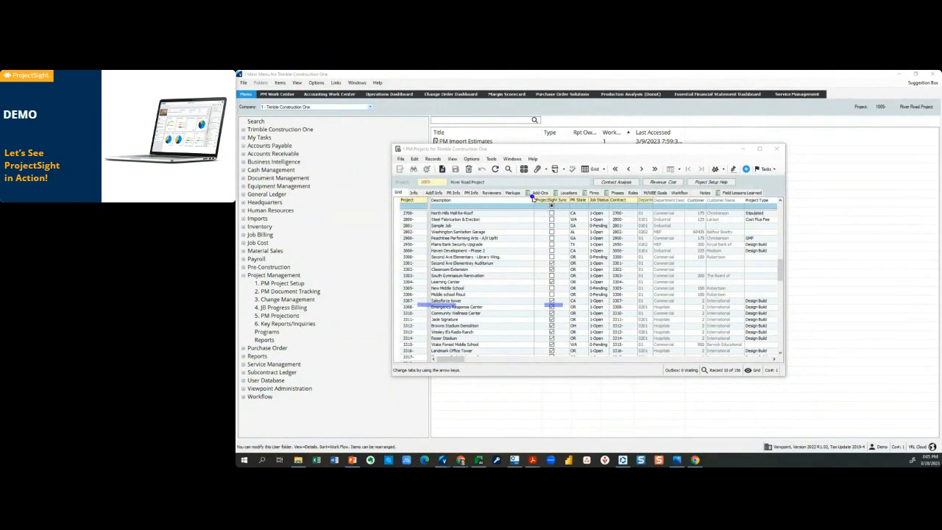
Minimize the PM Projects window and the Trimble Construction One main menu, switching to ProjectSight's portfolio overview.
{"action": "left_click_drag", "start_coordinate": [541, 190], "coordinate": [566, 393]}
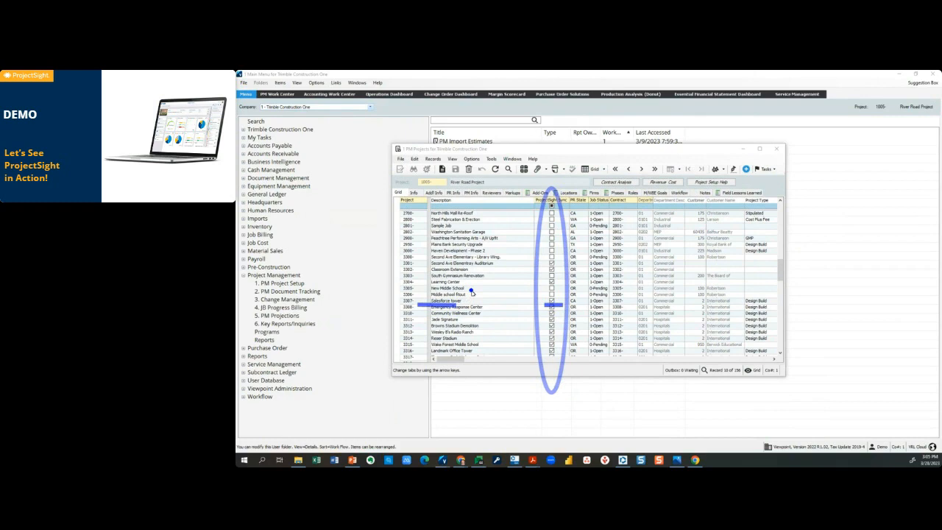
{"action": "key", "text": "Escape"}
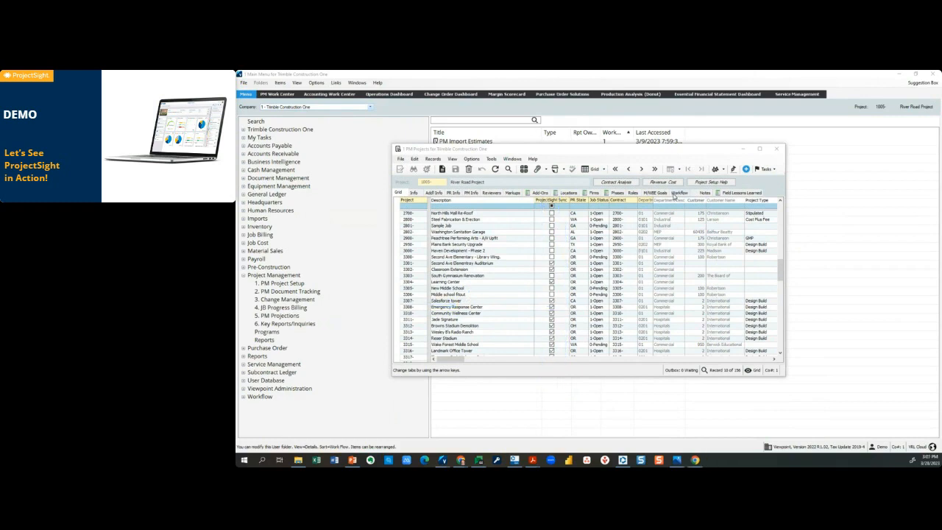
{"action": "left_click", "coordinate": [743, 152]}
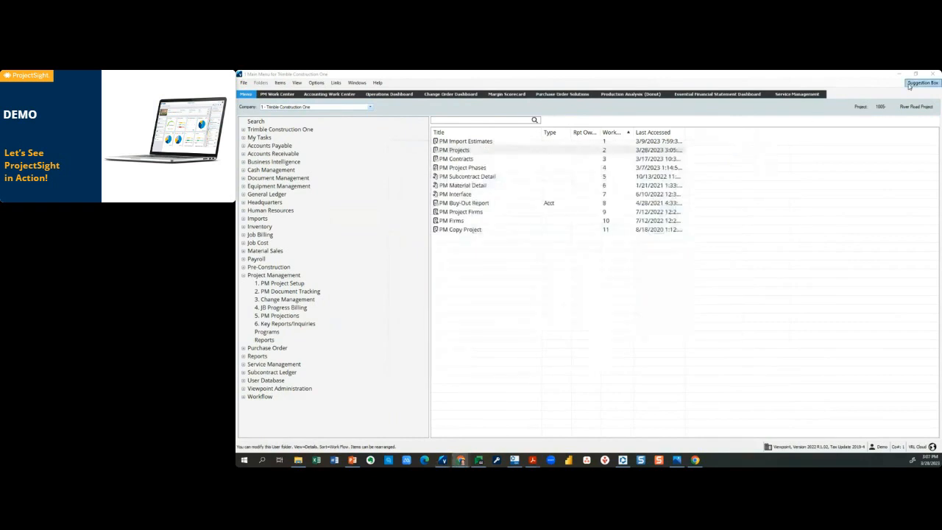
{"action": "left_click", "coordinate": [901, 75]}
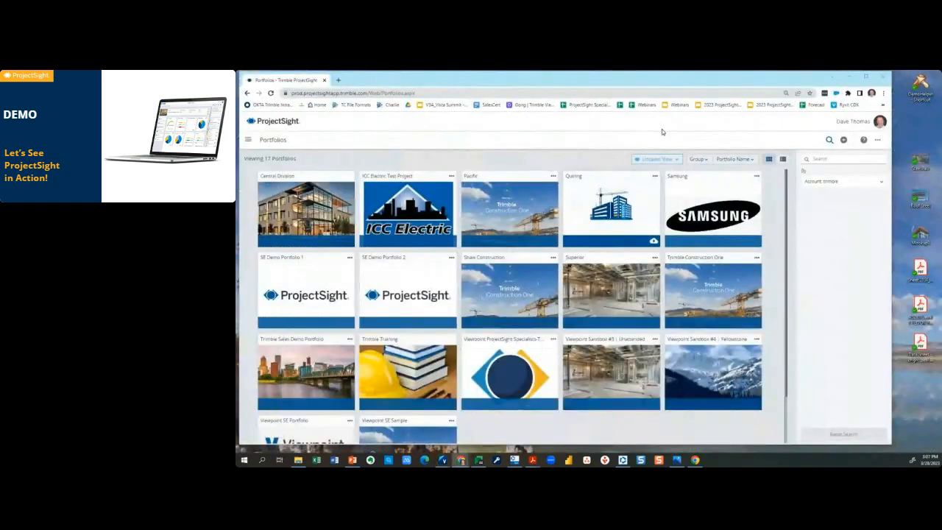
Find and open the Trimble Construction One portfolio in the portfolio overview.
{"action": "left_click", "coordinate": [651, 161]}
{"action": "scroll", "coordinate": [774, 299], "scroll_direction": "down", "scroll_amount": 2}
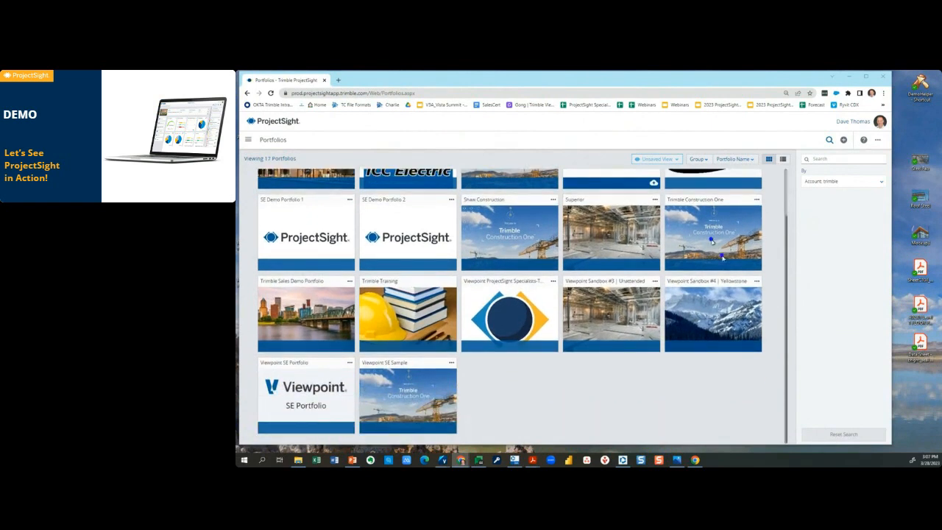
{"action": "left_click_drag", "start_coordinate": [723, 257], "coordinate": [777, 281]}
{"action": "left_click", "coordinate": [727, 247]}
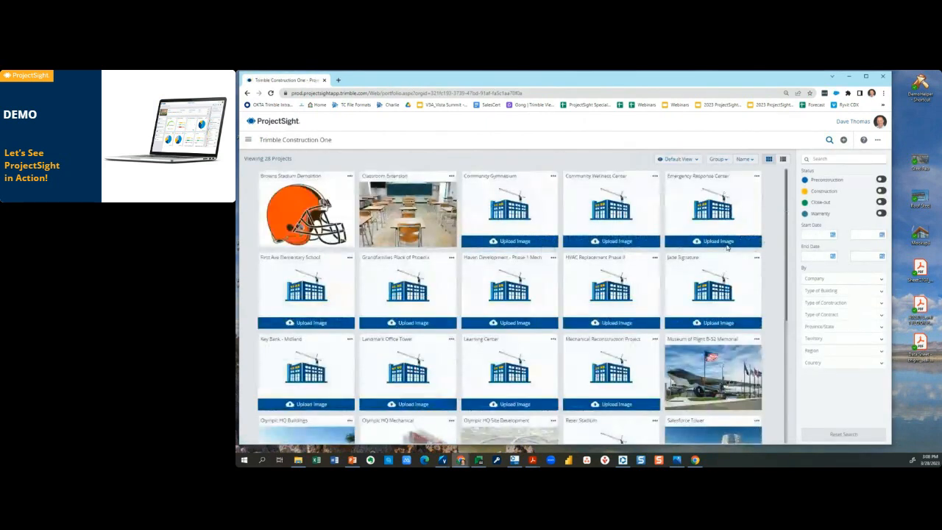
Open the Salesforce Tower project and go to its budget.
{"action": "scroll", "coordinate": [770, 291], "scroll_direction": "down", "scroll_amount": 3}
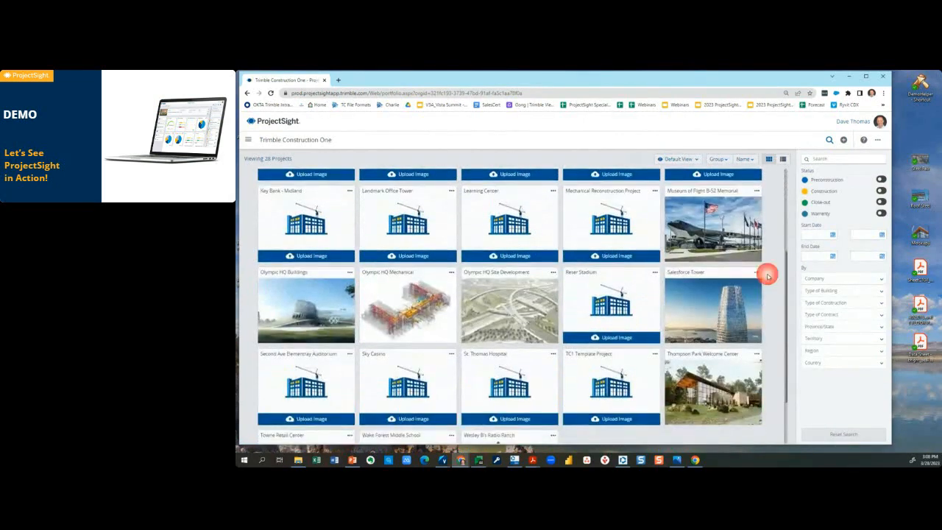
{"action": "left_click", "coordinate": [724, 313]}
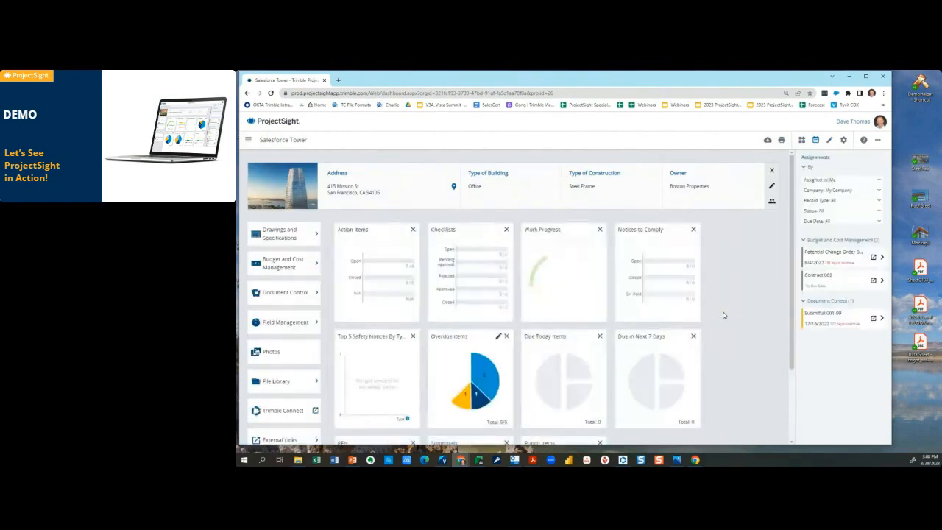
{"action": "left_click", "coordinate": [317, 264]}
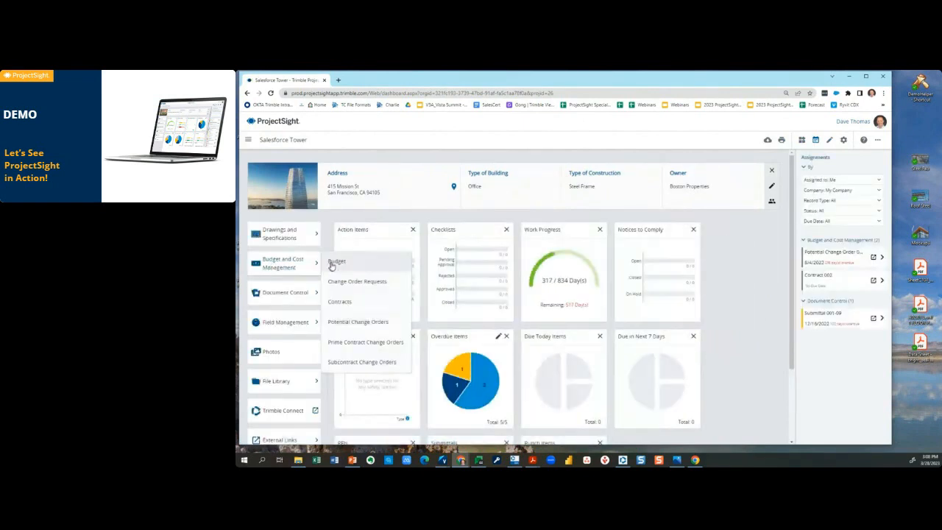
{"action": "left_click", "coordinate": [335, 262]}
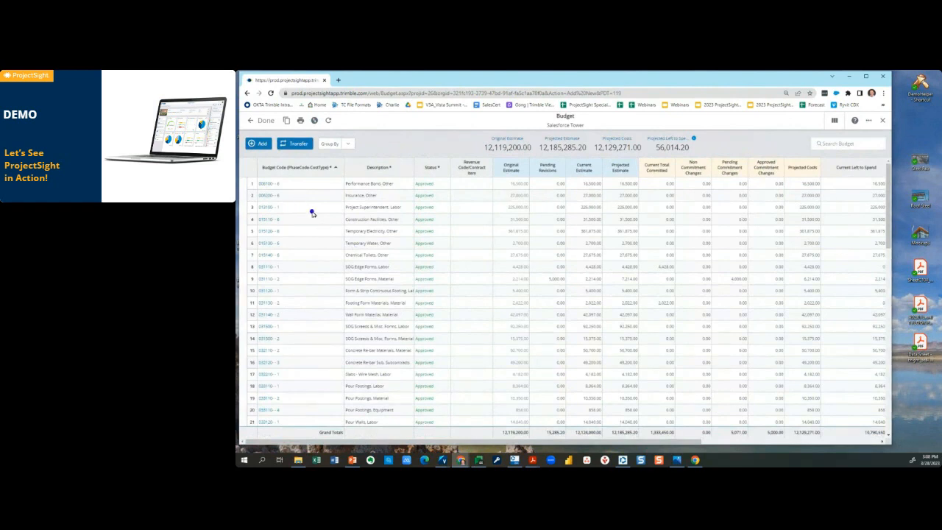
Examine the budget's code, description and original estimate columns, plus the columns from pending revisions through projected costs.
{"action": "mouse_move", "coordinate": [252, 156]}
{"action": "left_mouse_down"}
{"action": "mouse_move", "coordinate": [336, 409]}
{"action": "mouse_move", "coordinate": [315, 463]}
{"action": "left_mouse_up"}
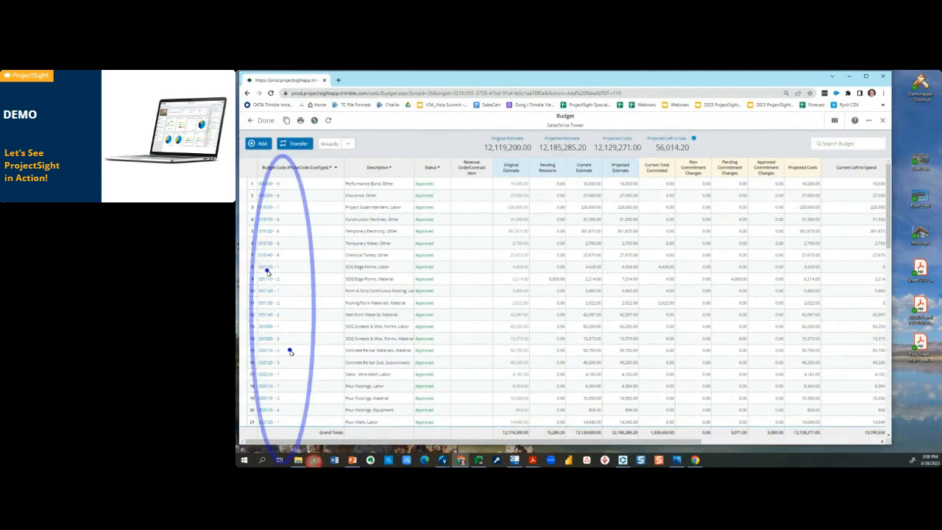
{"action": "left_click_drag", "start_coordinate": [296, 174], "coordinate": [331, 175]}
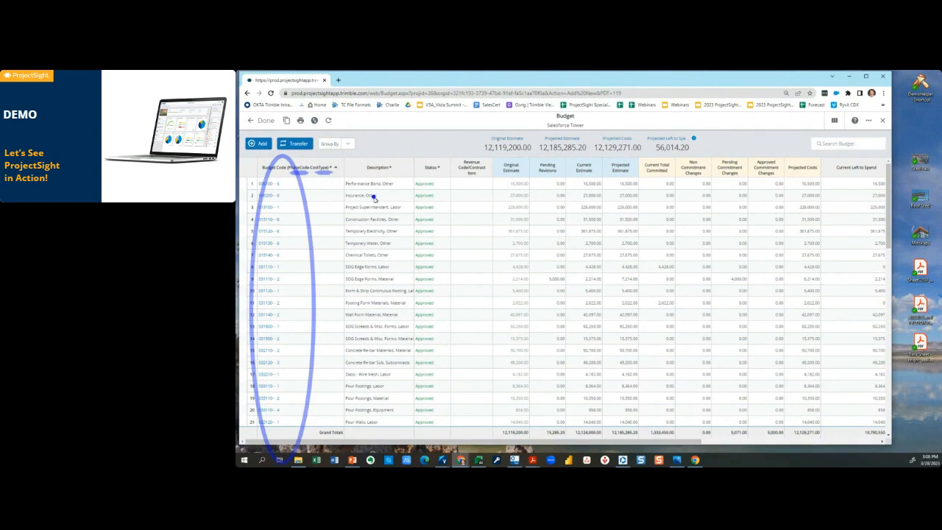
{"action": "left_click_drag", "start_coordinate": [351, 162], "coordinate": [401, 451]}
{"action": "mouse_move", "coordinate": [485, 151]}
{"action": "left_mouse_down"}
{"action": "mouse_move", "coordinate": [508, 190]}
{"action": "mouse_move", "coordinate": [537, 454]}
{"action": "left_mouse_up"}
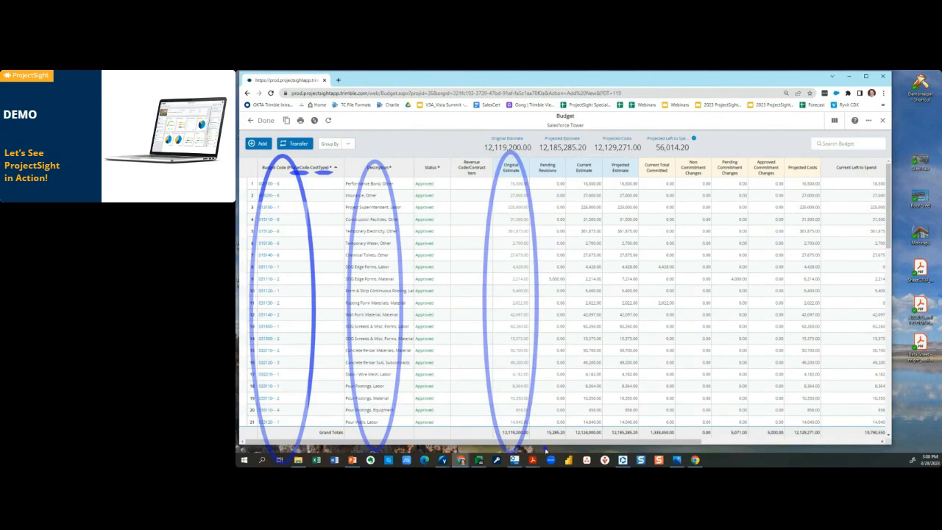
{"action": "key", "text": "Escape"}
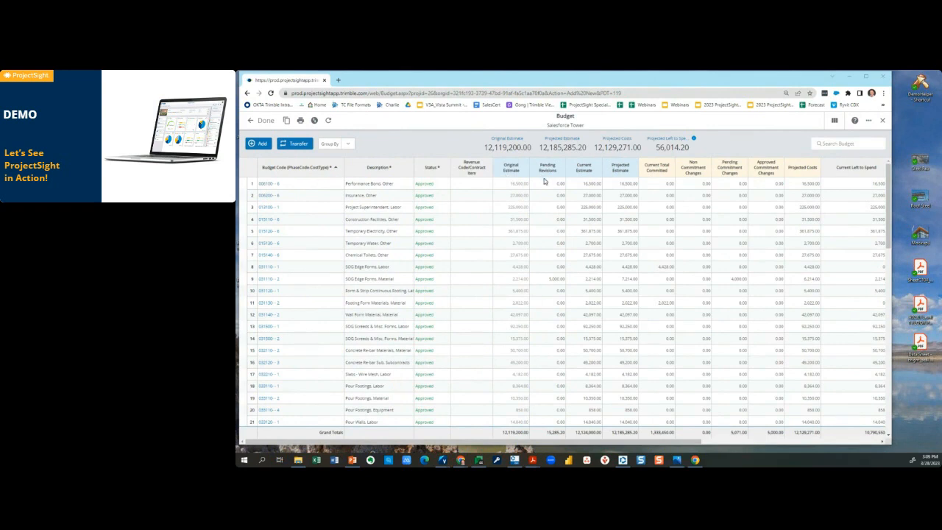
{"action": "mouse_move", "coordinate": [526, 178]}
{"action": "left_mouse_down"}
{"action": "mouse_move", "coordinate": [610, 179]}
{"action": "mouse_move", "coordinate": [600, 171]}
{"action": "mouse_move", "coordinate": [610, 177]}
{"action": "mouse_move", "coordinate": [597, 193]}
{"action": "mouse_move", "coordinate": [610, 179]}
{"action": "mouse_move", "coordinate": [799, 178]}
{"action": "mouse_move", "coordinate": [791, 172]}
{"action": "mouse_move", "coordinate": [792, 182]}
{"action": "left_mouse_up"}
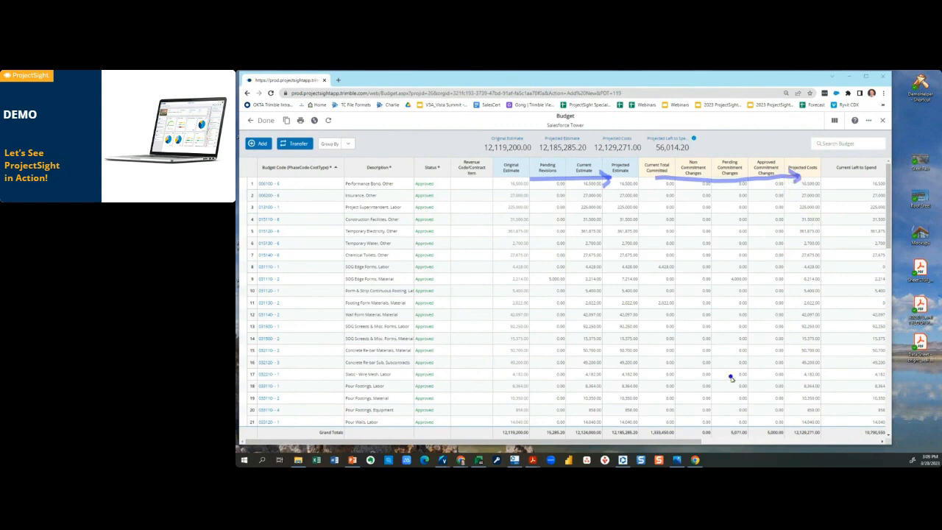
{"action": "key", "text": "Escape"}
Review the budget's forecast adjustment, forecast cost and forecast note columns, and return to the first columns.
{"action": "left_click_drag", "start_coordinate": [691, 442], "coordinate": [814, 437]}
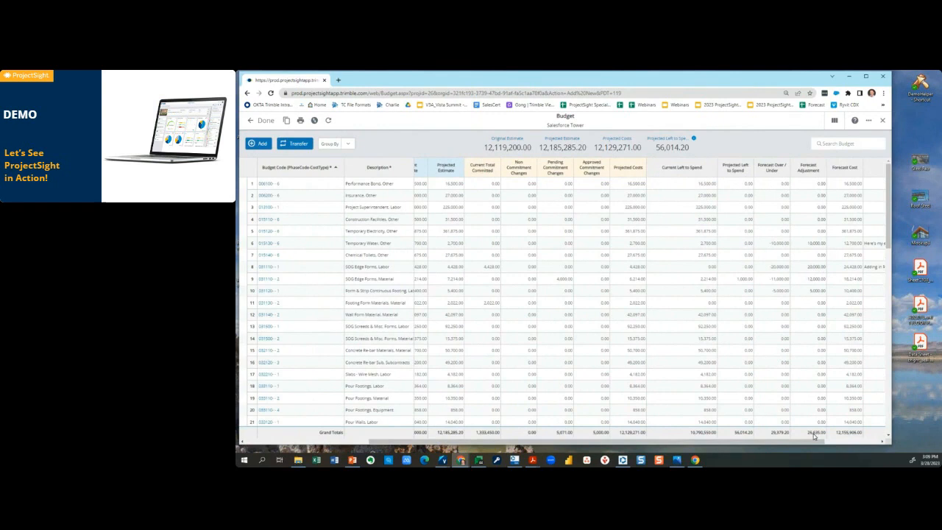
{"action": "left_click_drag", "start_coordinate": [814, 436], "coordinate": [851, 439]}
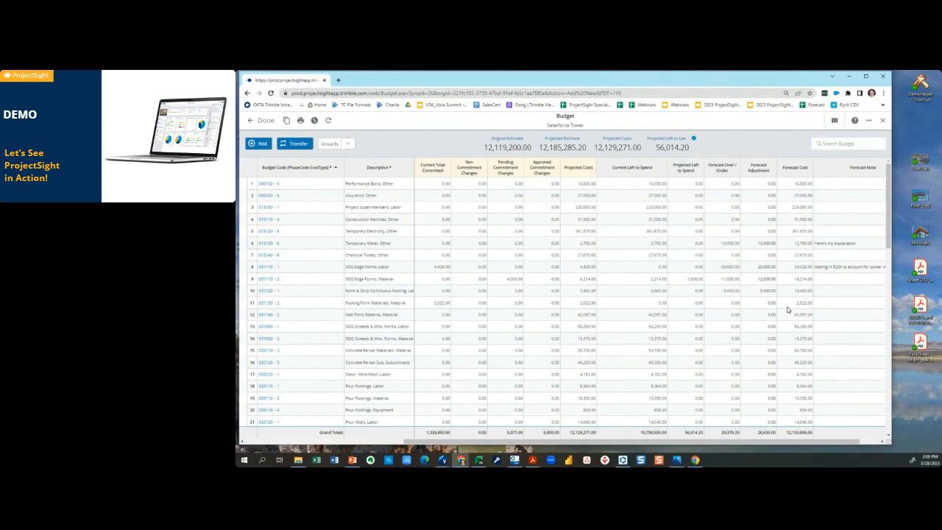
{"action": "key", "text": "ctrl+2"}
{"action": "left_click_drag", "start_coordinate": [827, 273], "coordinate": [876, 275]}
{"action": "left_click_drag", "start_coordinate": [711, 440], "coordinate": [441, 440]}
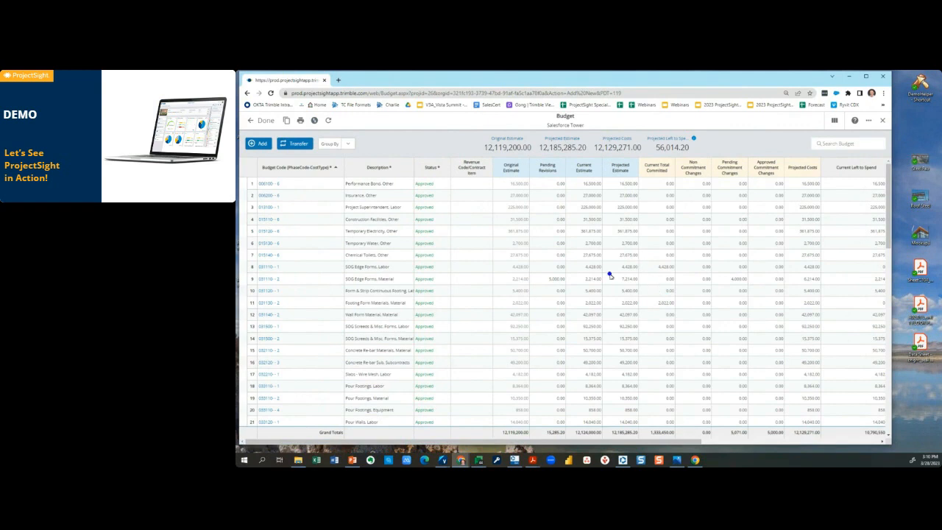
Locate the SOG Edge Forms, Material budget line with its pending commitment change and open its transaction details.
{"action": "left_click", "coordinate": [250, 272]}
{"action": "left_click_drag", "start_coordinate": [250, 272], "coordinate": [387, 283]}
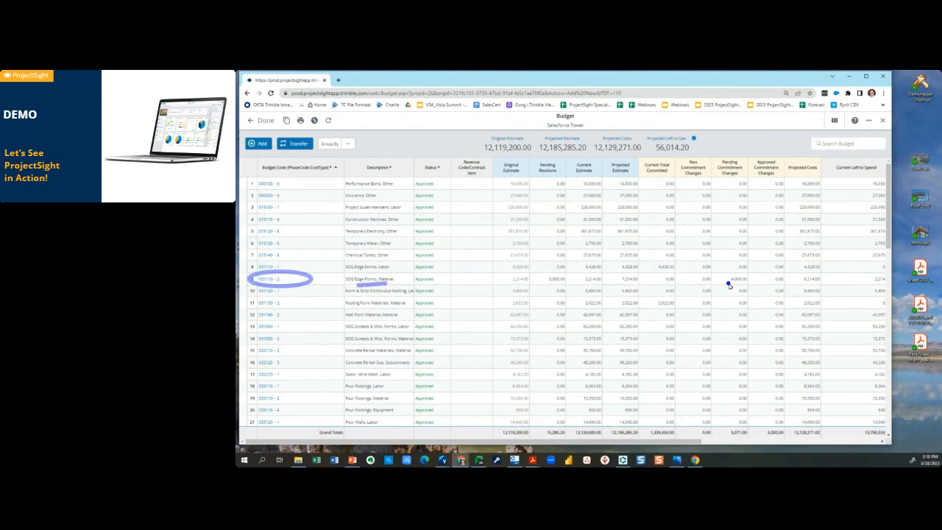
{"action": "left_click_drag", "start_coordinate": [727, 284], "coordinate": [748, 286]}
{"action": "left_click", "coordinate": [267, 279]}
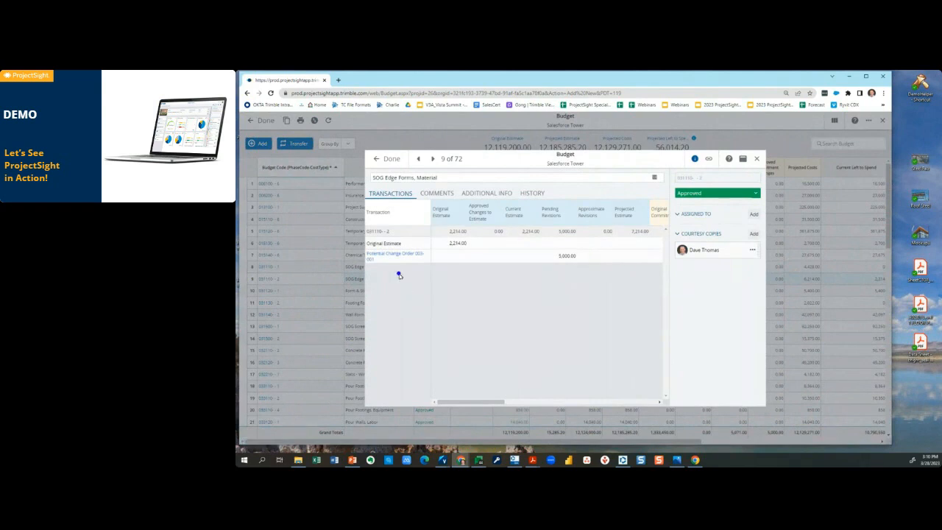
Examine the potential change order's pending revision and pending commitment change amounts in the line's transactions.
{"action": "left_click_drag", "start_coordinate": [372, 268], "coordinate": [425, 270]}
{"action": "left_click_drag", "start_coordinate": [555, 250], "coordinate": [593, 267]}
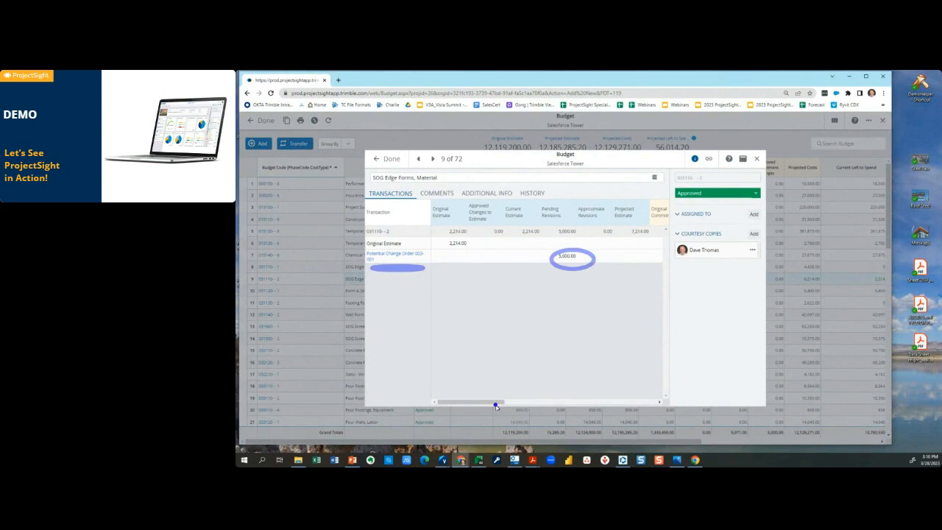
{"action": "left_click_drag", "start_coordinate": [498, 402], "coordinate": [581, 402]}
{"action": "mouse_move", "coordinate": [576, 269]}
{"action": "left_mouse_down"}
{"action": "mouse_move", "coordinate": [581, 255]}
{"action": "mouse_move", "coordinate": [610, 274]}
{"action": "left_mouse_up"}
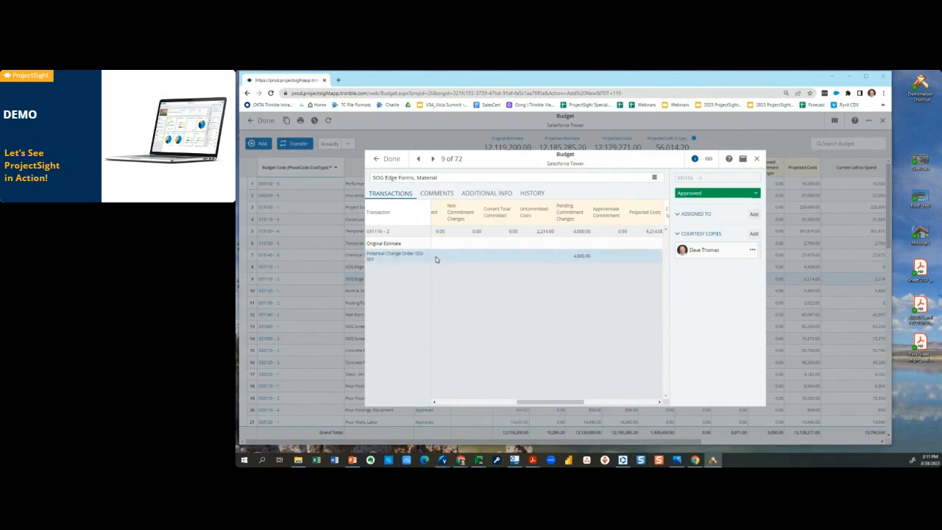
{"action": "left_click_drag", "start_coordinate": [537, 402], "coordinate": [458, 404]}
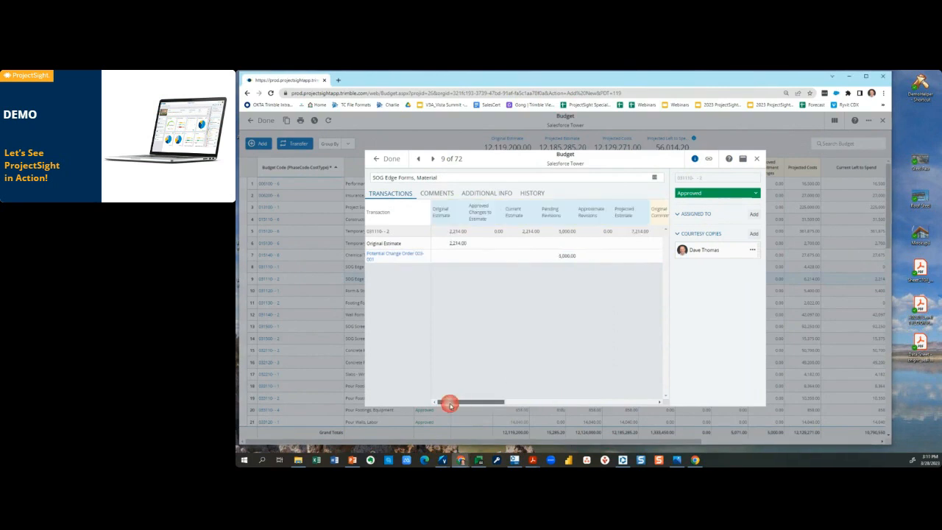
Open the linked potential change order and review its title, SOG Edge Forms item, budget estimate and cost estimate.
{"action": "left_click", "coordinate": [395, 258]}
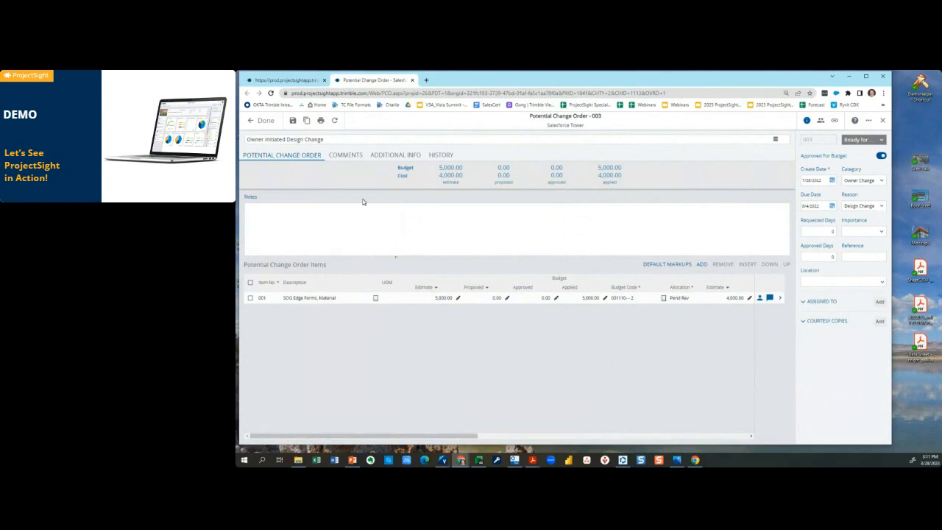
{"action": "left_click_drag", "start_coordinate": [255, 132], "coordinate": [342, 149]}
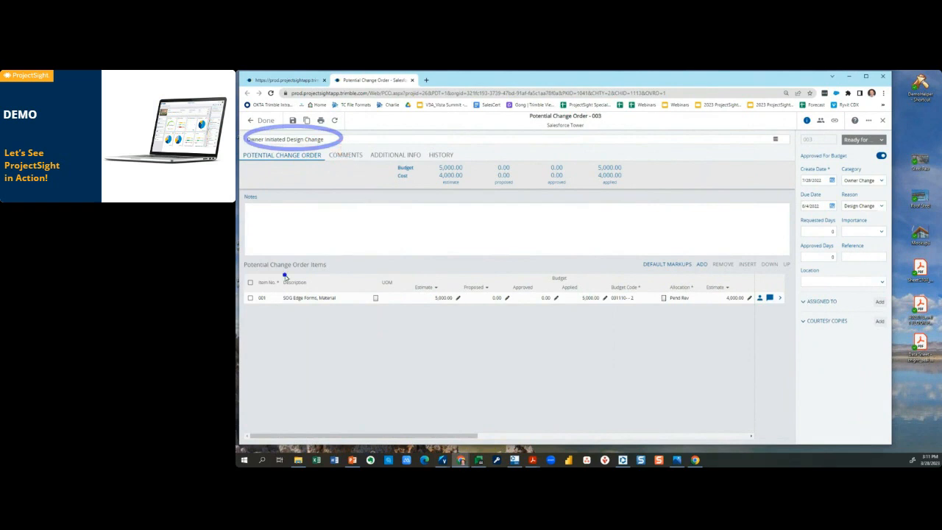
{"action": "left_click_drag", "start_coordinate": [251, 293], "coordinate": [385, 315]}
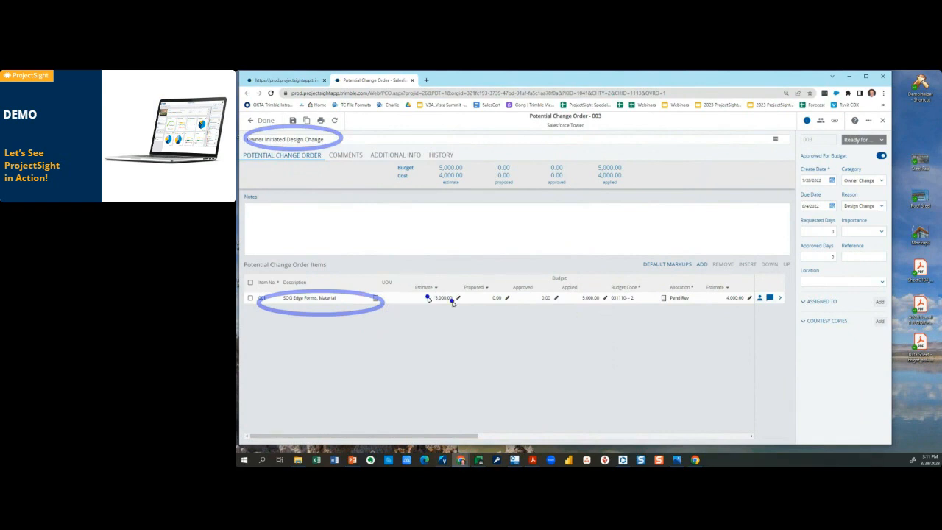
{"action": "left_click_drag", "start_coordinate": [403, 278], "coordinate": [476, 316]}
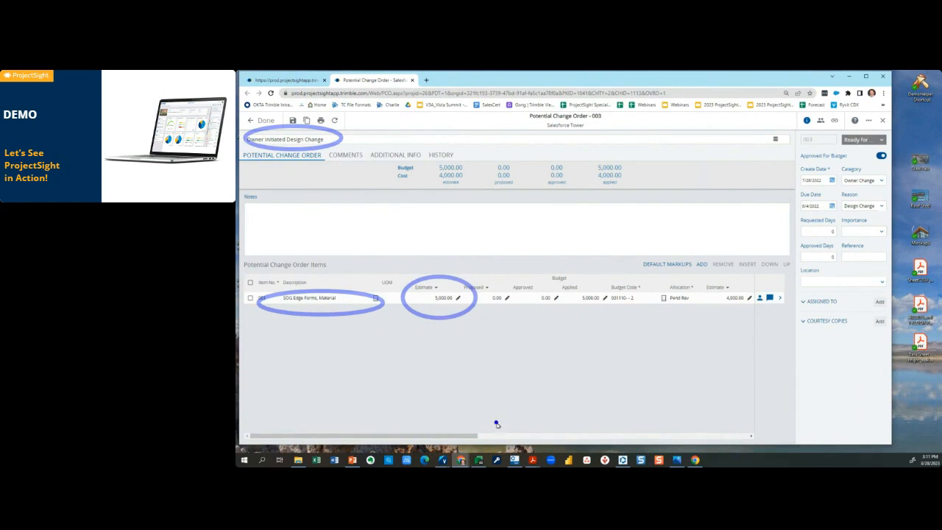
{"action": "left_click_drag", "start_coordinate": [474, 439], "coordinate": [651, 428]}
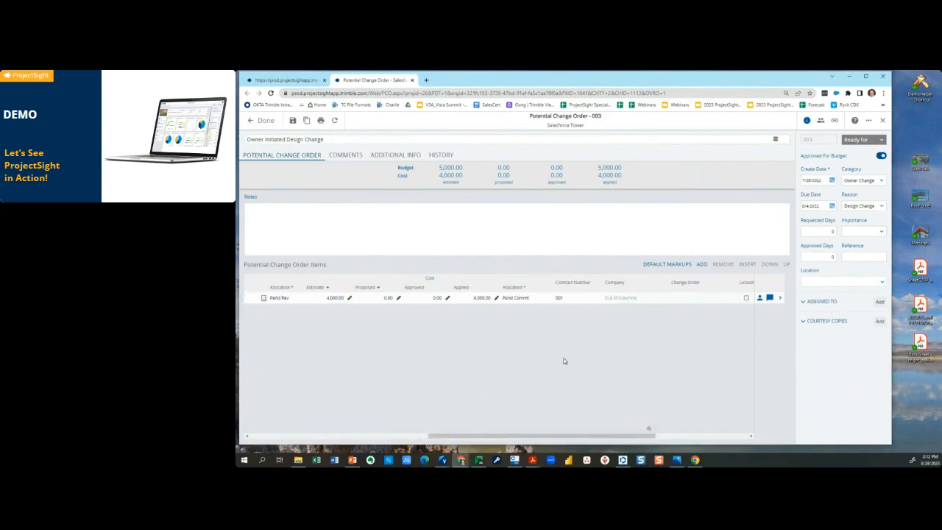
{"action": "left_click_drag", "start_coordinate": [303, 276], "coordinate": [369, 316]}
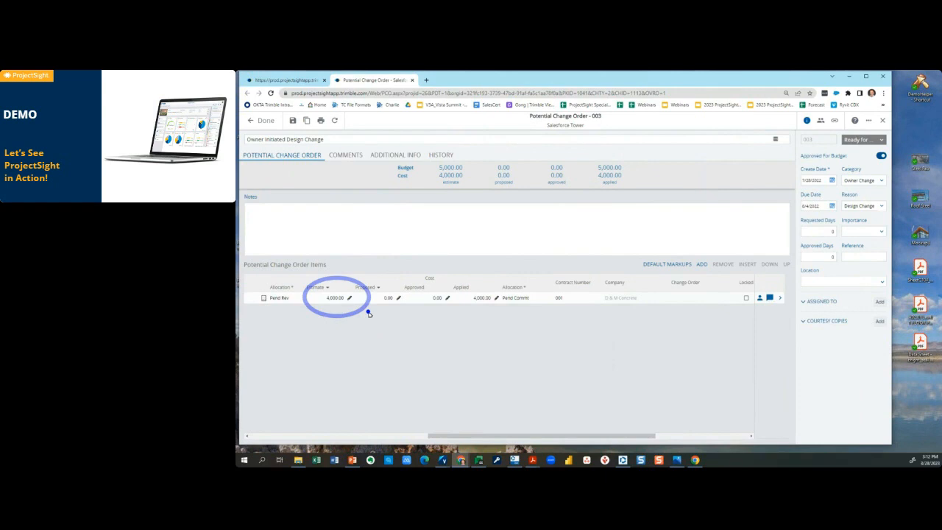
Review the status options available for the potential change order, keeping the current status.
{"action": "left_click", "coordinate": [884, 142]}
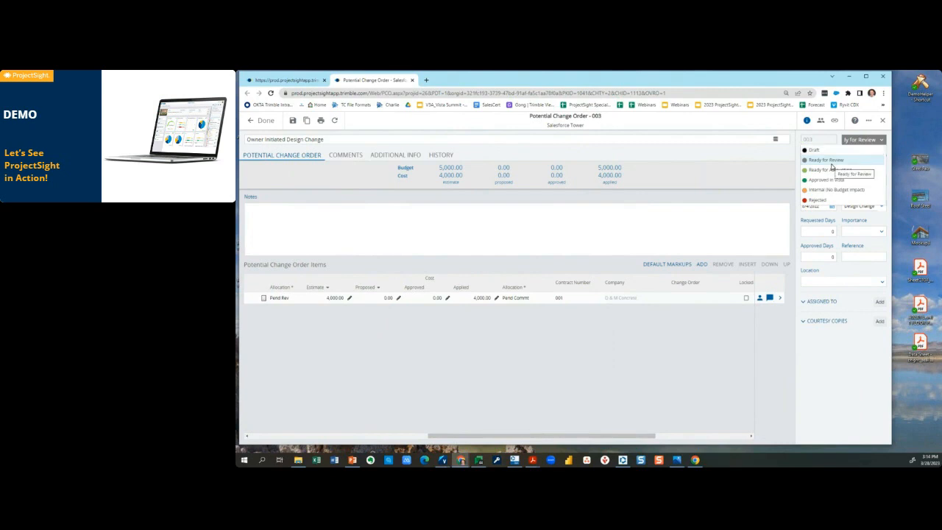
{"action": "left_click", "coordinate": [780, 154]}
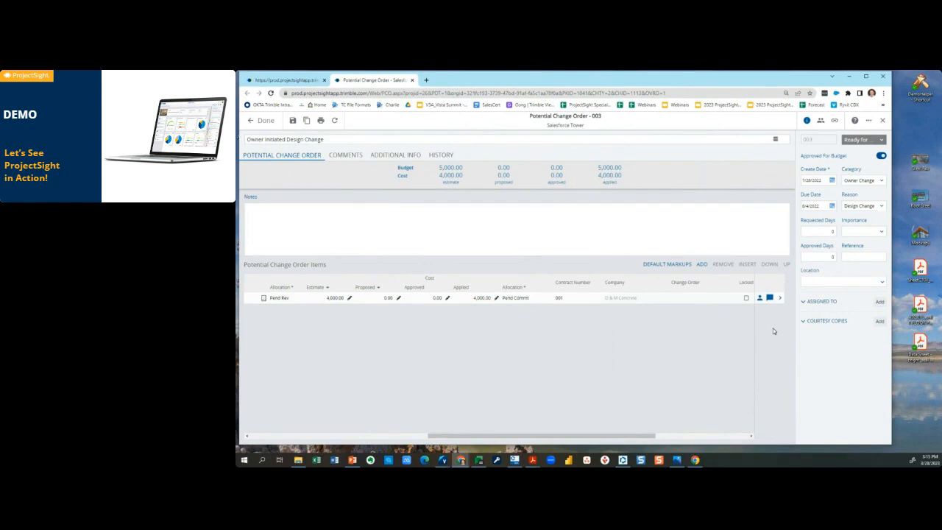
Check the potential change order's links and its comments.
{"action": "left_click", "coordinate": [835, 120]}
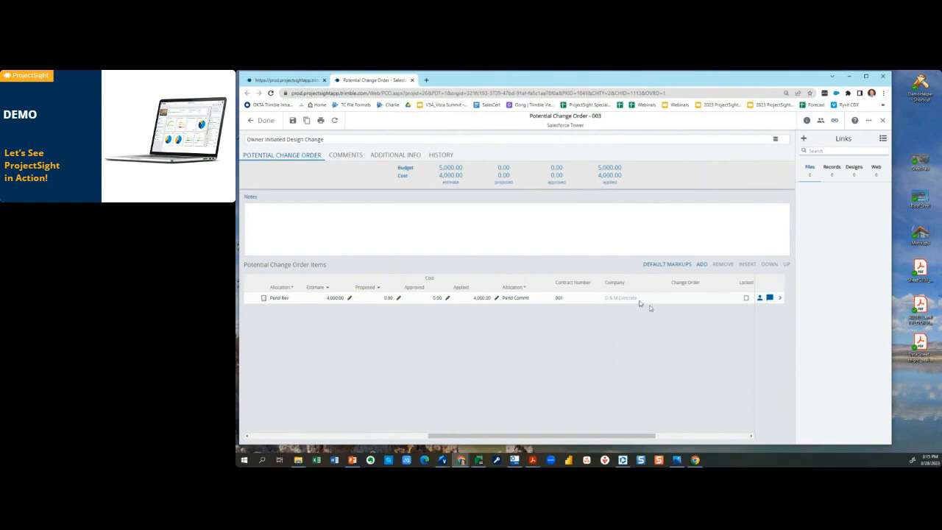
{"action": "left_click", "coordinate": [351, 155]}
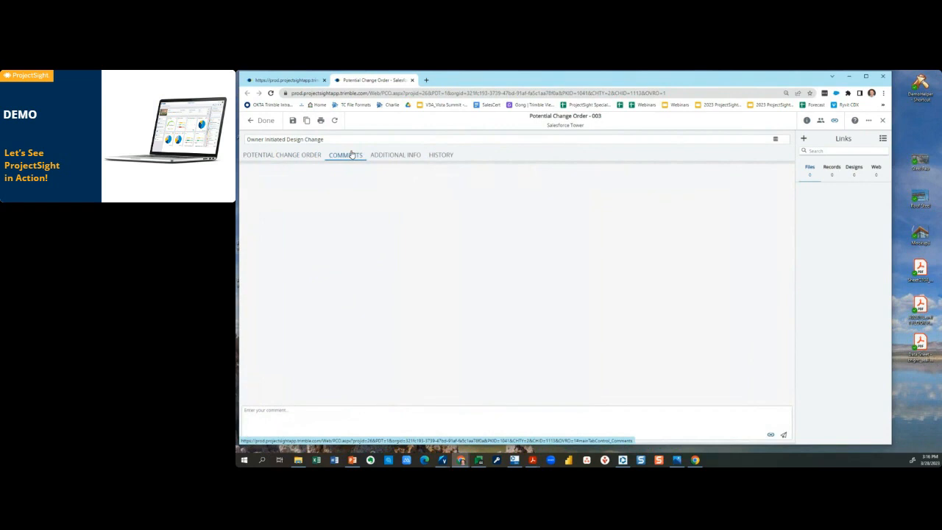
{"action": "left_click", "coordinate": [452, 309]}
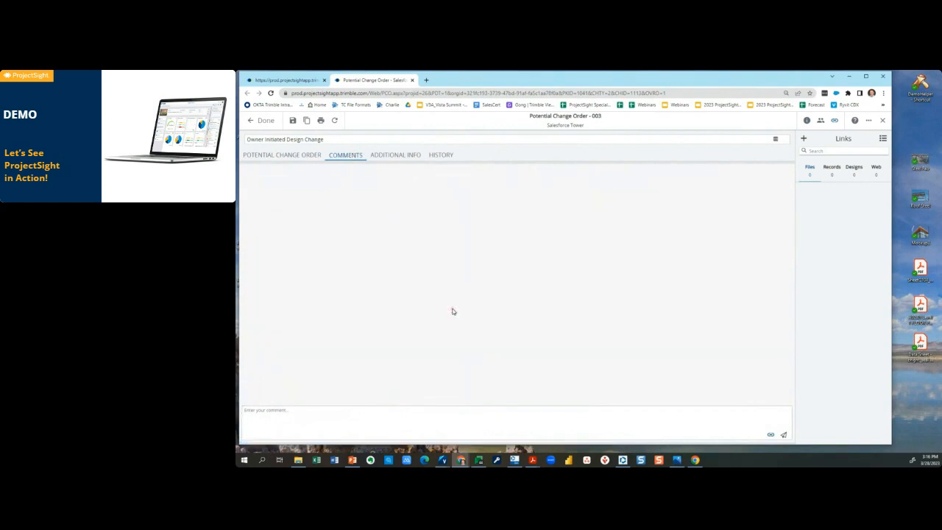
Assign the potential change order to the D & M Concrete contact and to a second contact from Trimble, Inc.
{"action": "left_click", "coordinate": [826, 193]}
{"action": "left_click", "coordinate": [288, 157]}
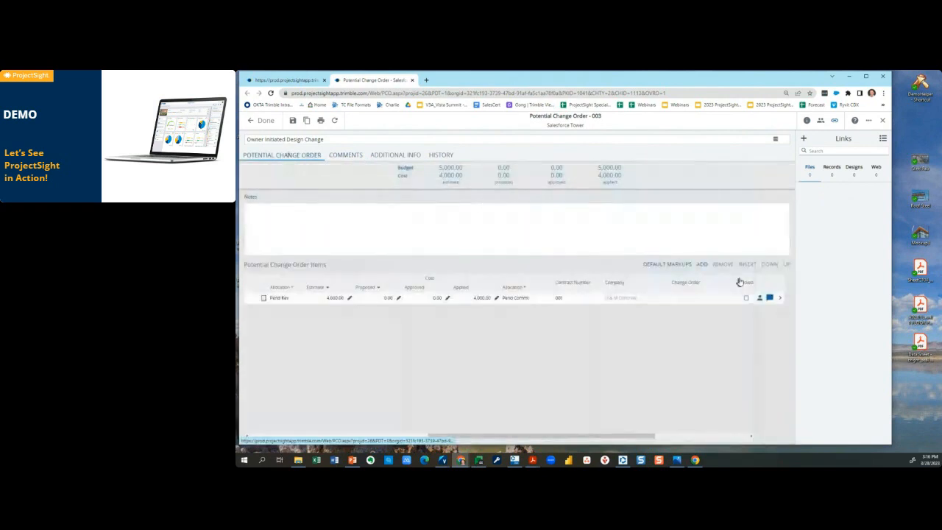
{"action": "left_click", "coordinate": [807, 120]}
{"action": "left_click", "coordinate": [880, 302]}
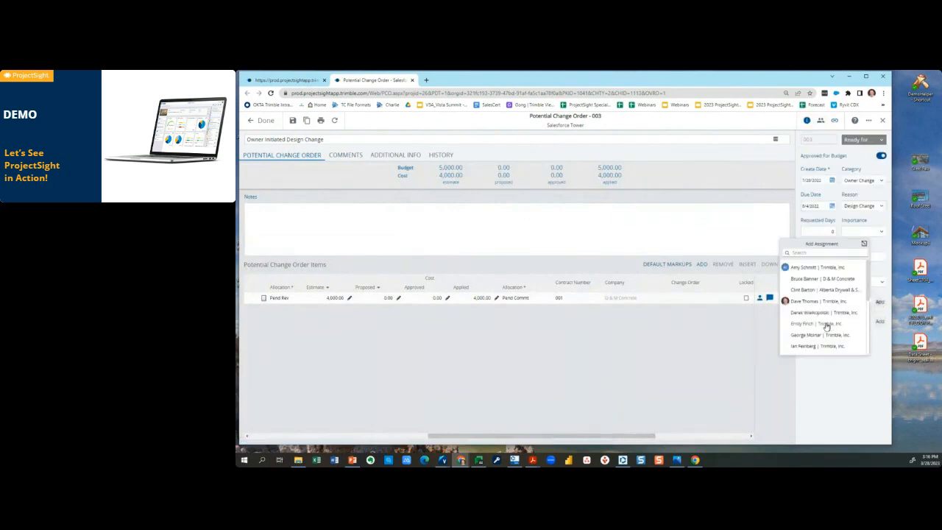
{"action": "left_click", "coordinate": [816, 280]}
{"action": "left_click", "coordinate": [880, 301]}
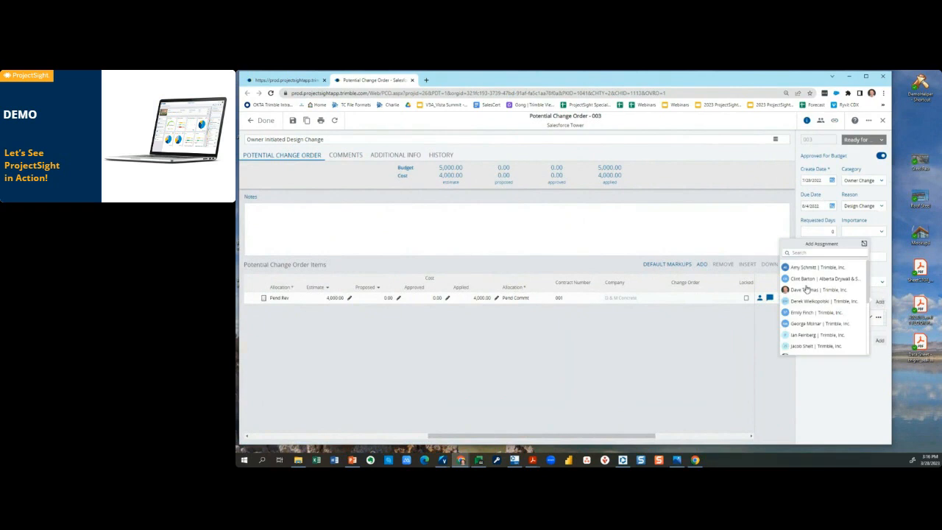
{"action": "left_click", "coordinate": [809, 253]}
{"action": "type", "text": "rob"}
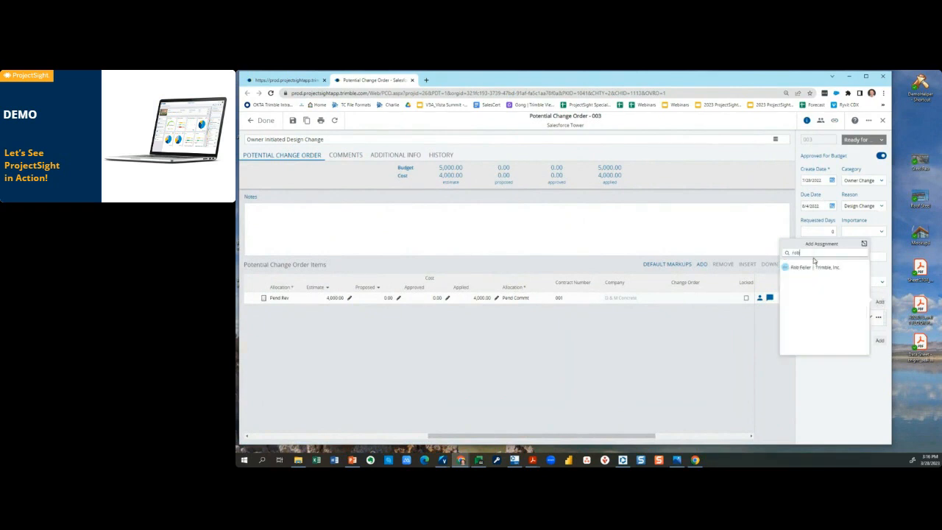
{"action": "left_click", "coordinate": [813, 268]}
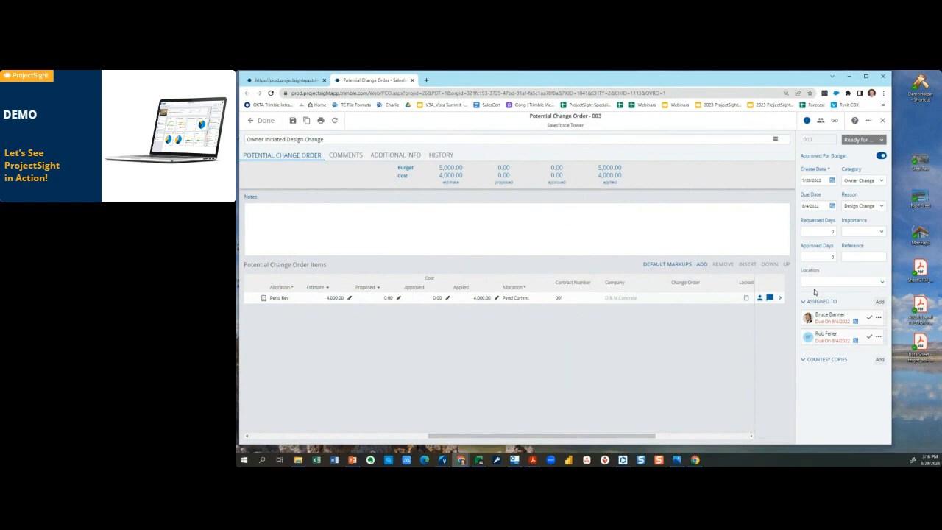
Set the Trimble assignee's due date on the potential change order to 3/31/2023.
{"action": "left_click", "coordinate": [843, 341]}
{"action": "left_click", "coordinate": [887, 357]}
{"action": "left_click", "coordinate": [886, 357]}
{"action": "left_click", "coordinate": [887, 357]}
{"action": "left_click", "coordinate": [886, 356]}
{"action": "left_click", "coordinate": [886, 357]}
{"action": "left_click", "coordinate": [887, 356]}
{"action": "left_click", "coordinate": [886, 357]}
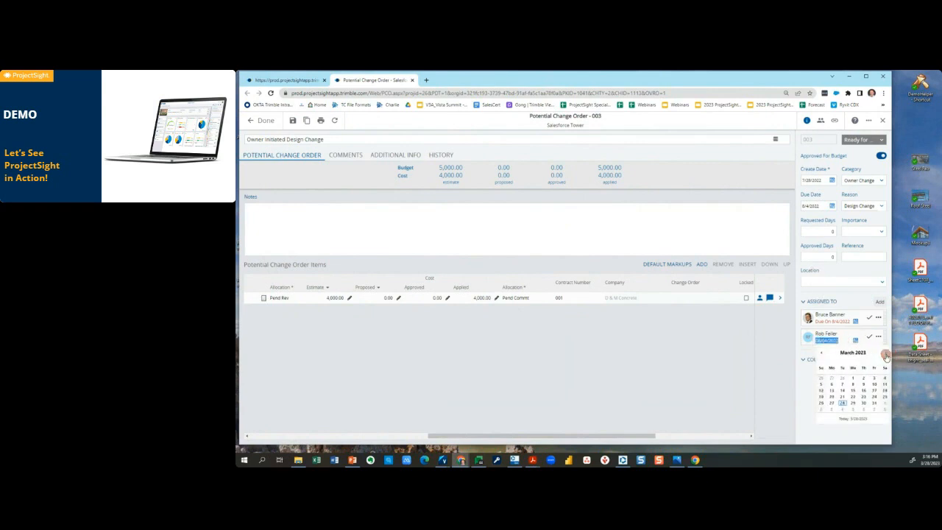
{"action": "left_click", "coordinate": [874, 402]}
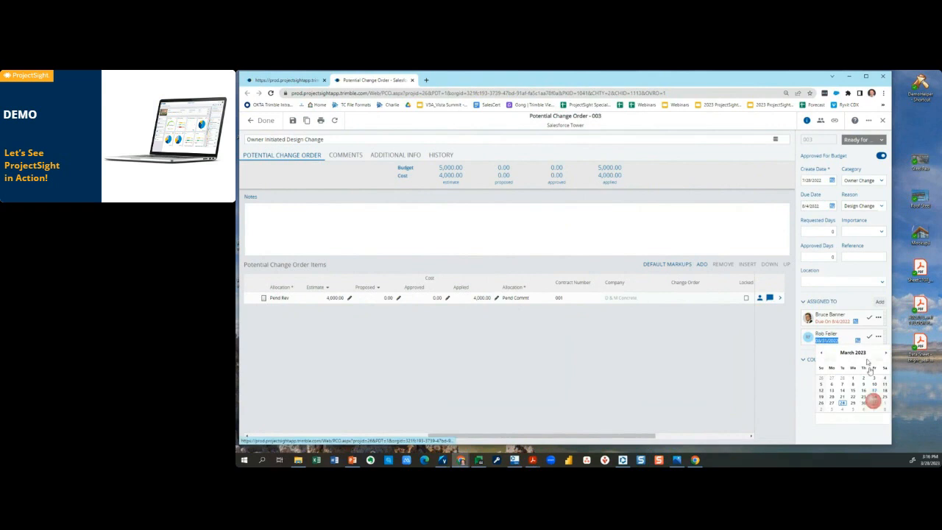
Set the D & M Concrete assignee's due date to 4/10/2023.
{"action": "left_click", "coordinate": [855, 322]}
{"action": "left_click", "coordinate": [886, 333]}
{"action": "left_click", "coordinate": [886, 334]}
{"action": "left_click", "coordinate": [885, 333]}
{"action": "left_click", "coordinate": [886, 333]}
{"action": "left_click", "coordinate": [886, 333]}
{"action": "left_click", "coordinate": [886, 333]}
{"action": "left_click", "coordinate": [886, 334]}
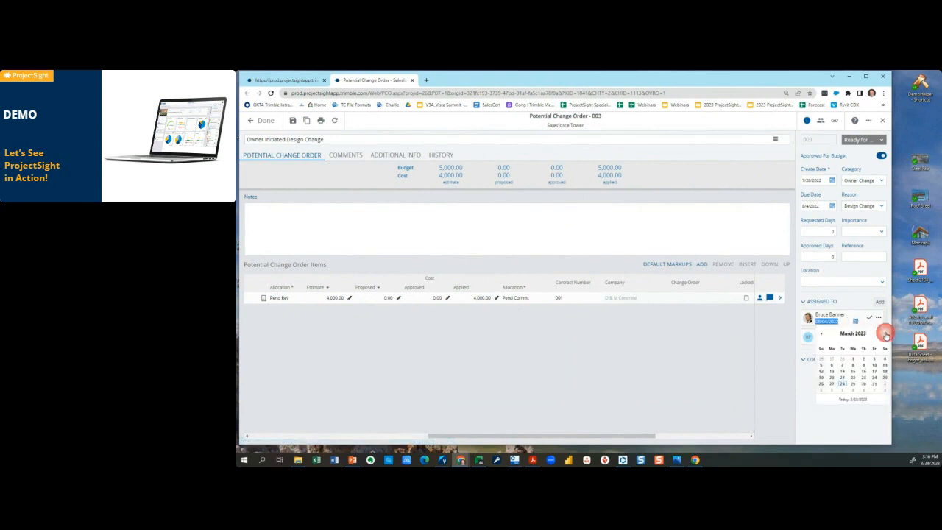
{"action": "left_click", "coordinate": [886, 334]}
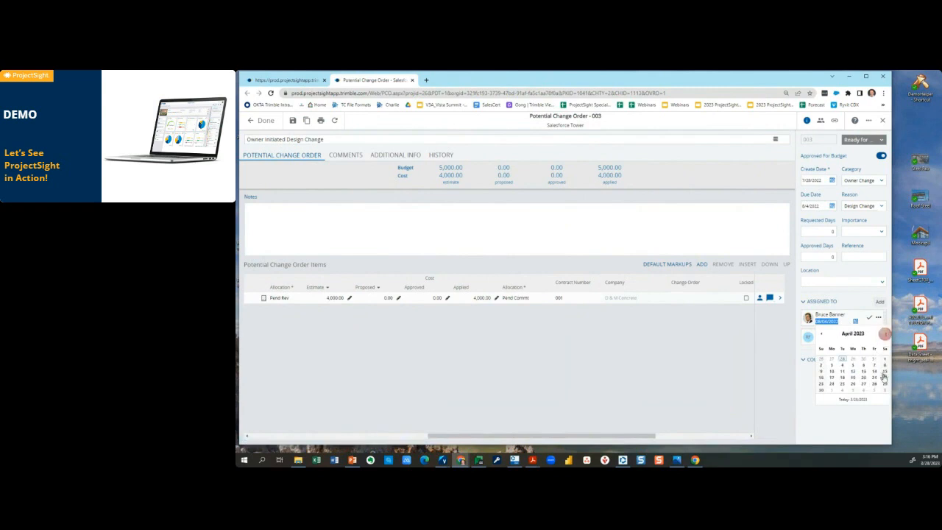
{"action": "left_click", "coordinate": [833, 375]}
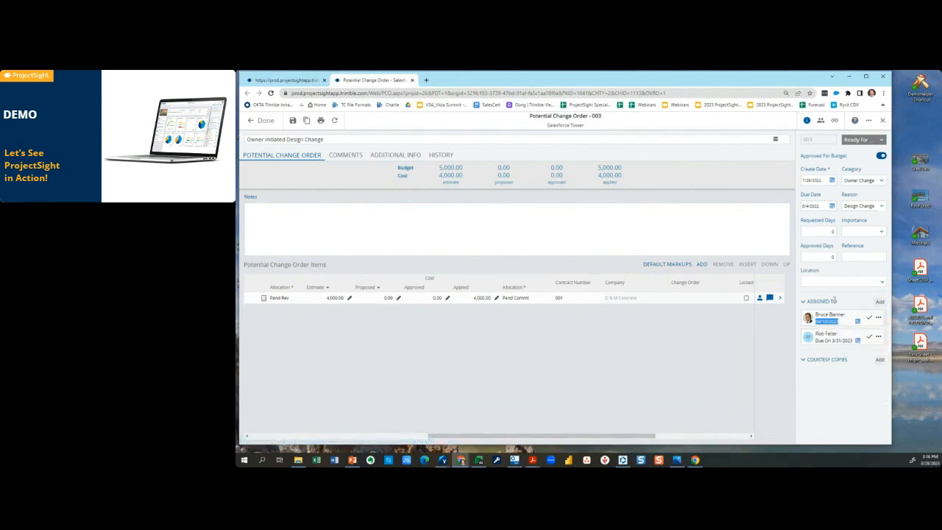
Review the record types that can be linked to the potential change order, and return to its details without linking anything.
{"action": "left_click", "coordinate": [834, 120]}
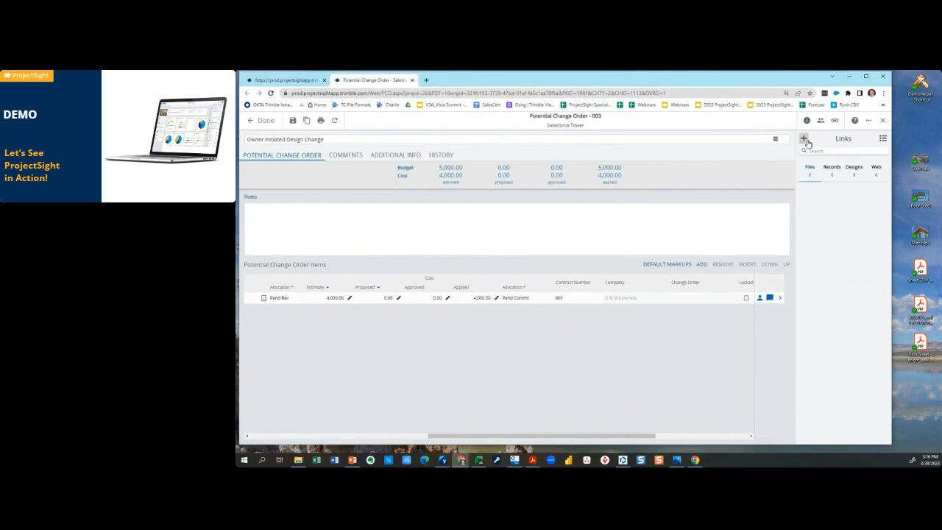
{"action": "left_click", "coordinate": [806, 140]}
{"action": "left_click", "coordinate": [785, 213]}
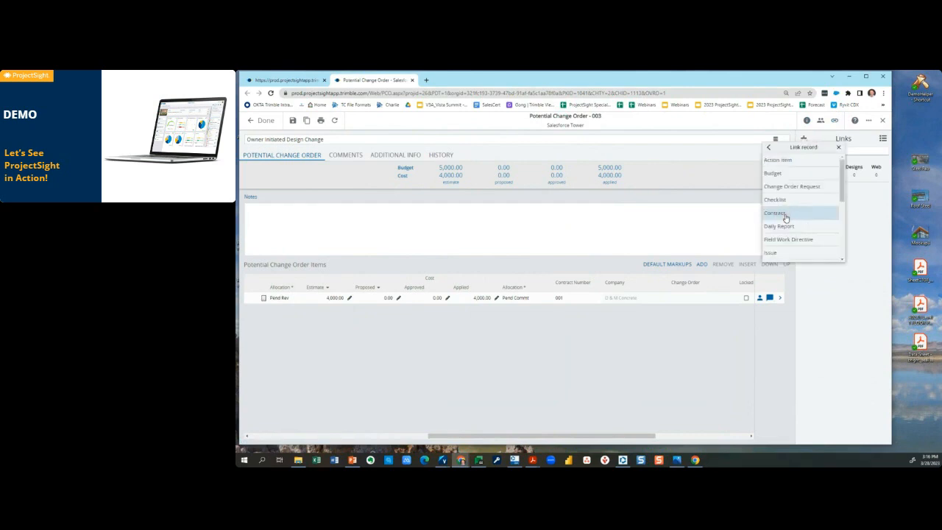
{"action": "left_click", "coordinate": [779, 253]}
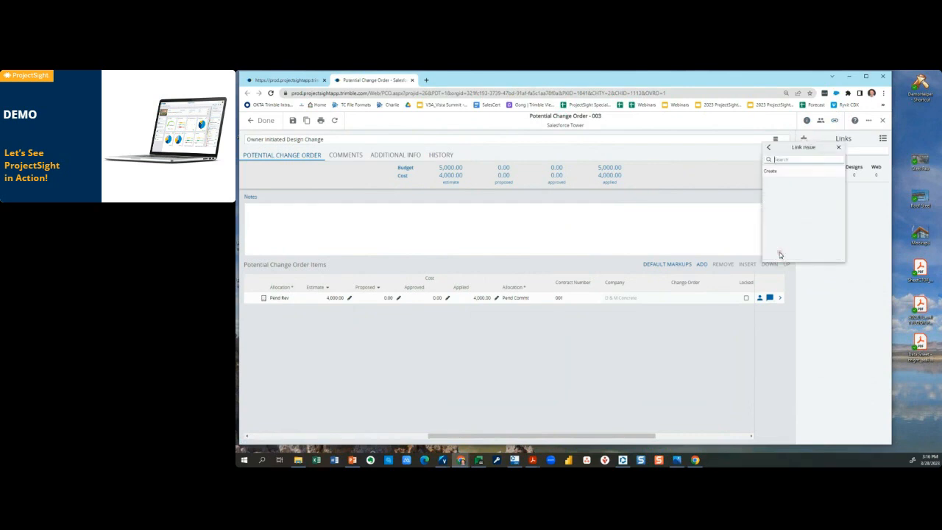
{"action": "left_click", "coordinate": [769, 147]}
{"action": "left_click_drag", "start_coordinate": [840, 182], "coordinate": [841, 200]}
{"action": "left_click", "coordinate": [874, 229]}
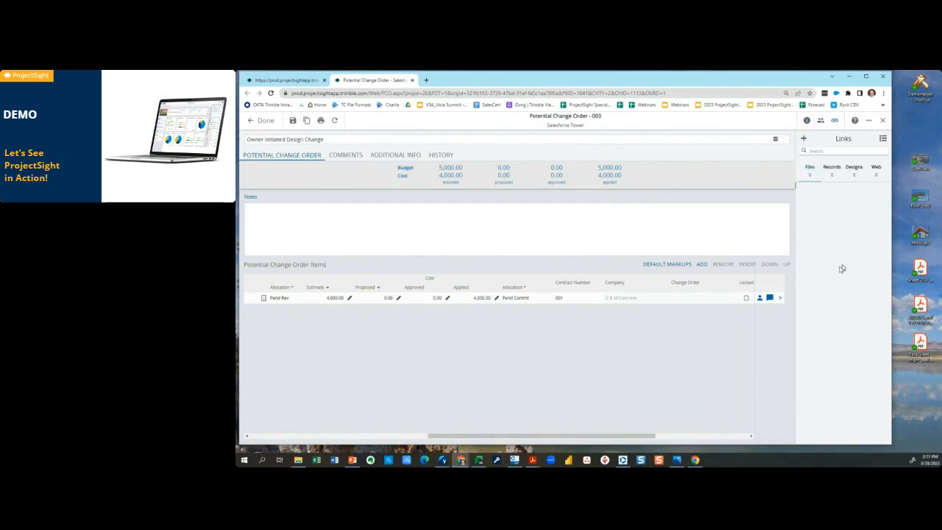
{"action": "left_click", "coordinate": [806, 119]}
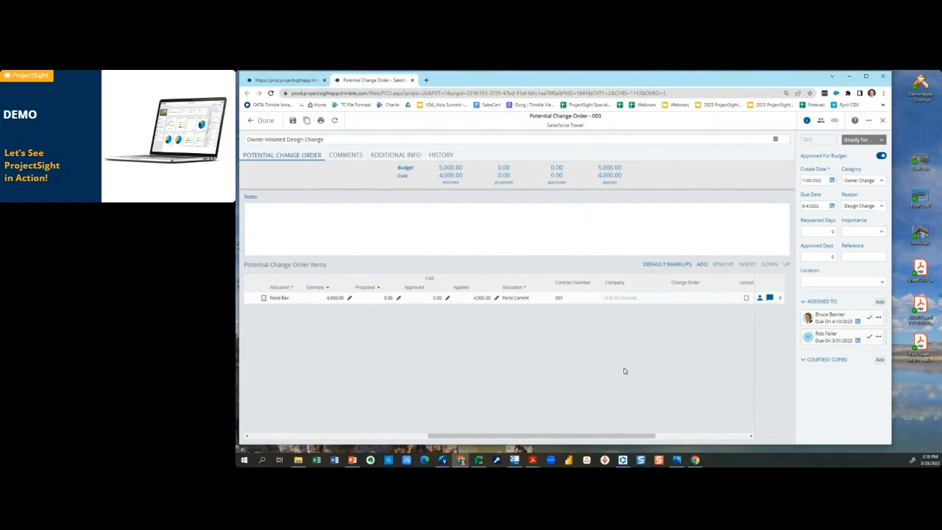
{"action": "left_click_drag", "start_coordinate": [590, 276], "coordinate": [651, 317]}
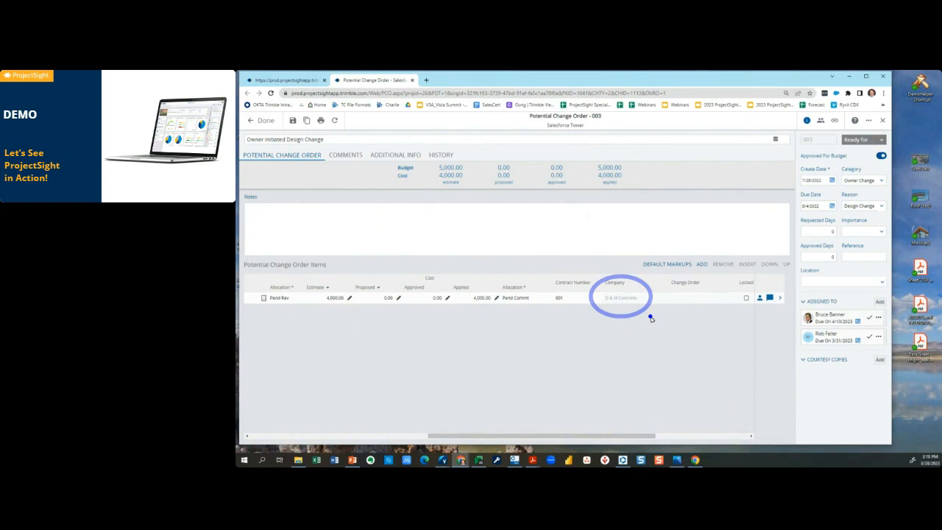
{"action": "left_click_drag", "start_coordinate": [612, 309], "coordinate": [638, 307]}
{"action": "left_click", "coordinate": [565, 304]}
{"action": "key", "text": "Escape"}
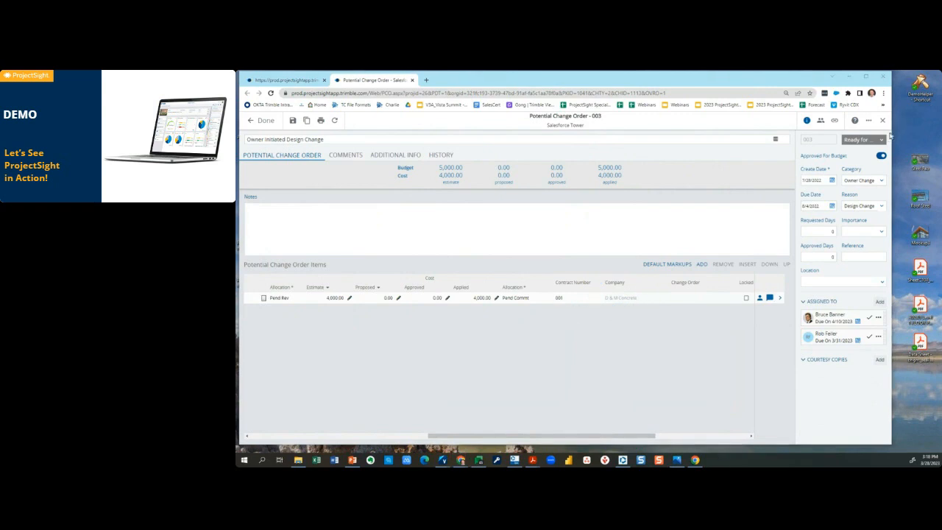
Set the potential change order's status to Approved in Vista and save the record.
{"action": "left_click", "coordinate": [864, 139]}
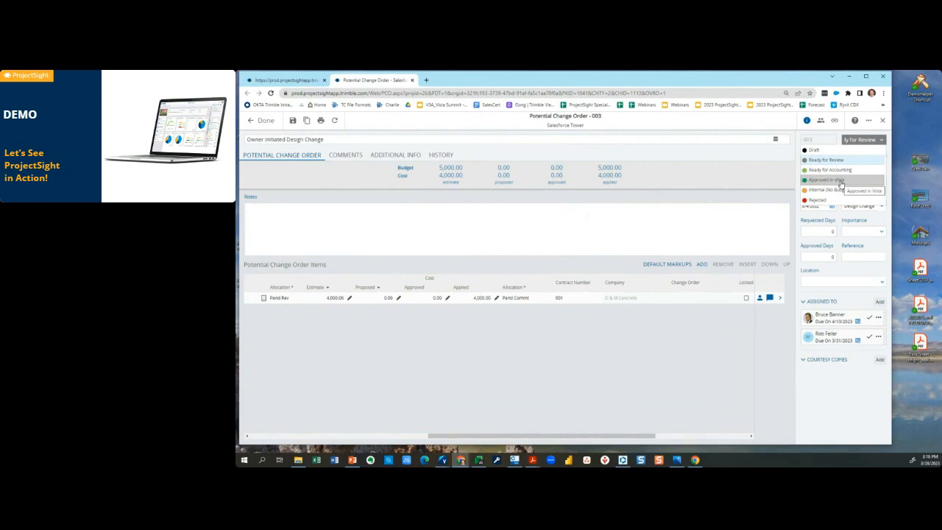
{"action": "left_click", "coordinate": [840, 182]}
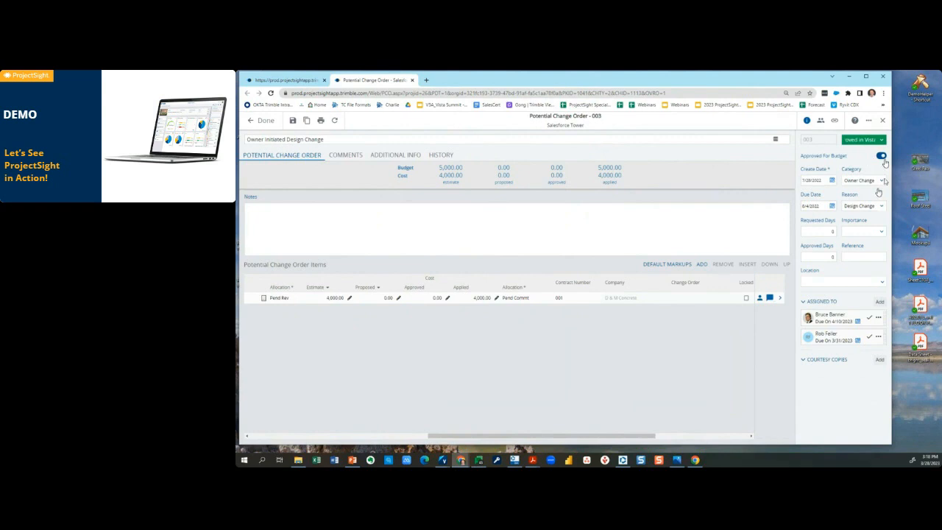
{"action": "left_click", "coordinate": [293, 121]}
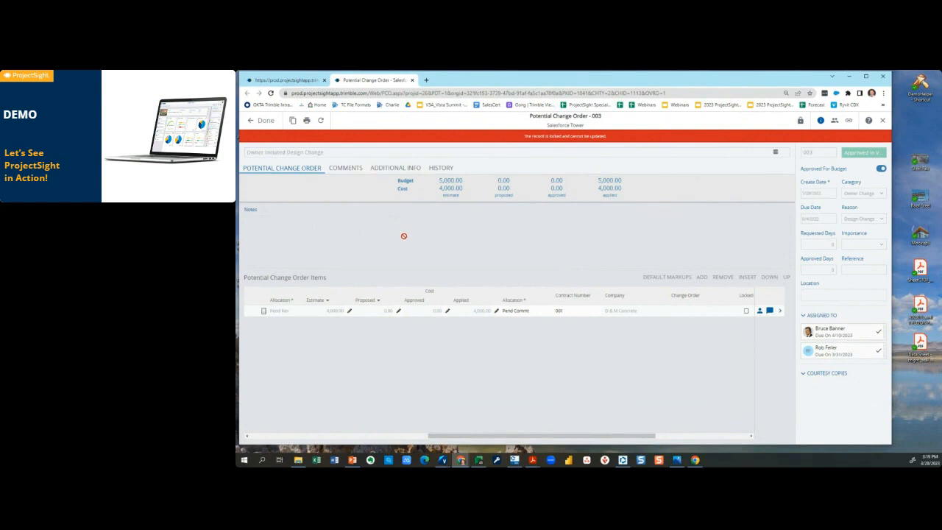
Close the potential change order and the budget line, discarding unsaved line changes, and return to the Budget and Cost Management page.
{"action": "left_click", "coordinate": [262, 120]}
{"action": "left_click", "coordinate": [756, 158]}
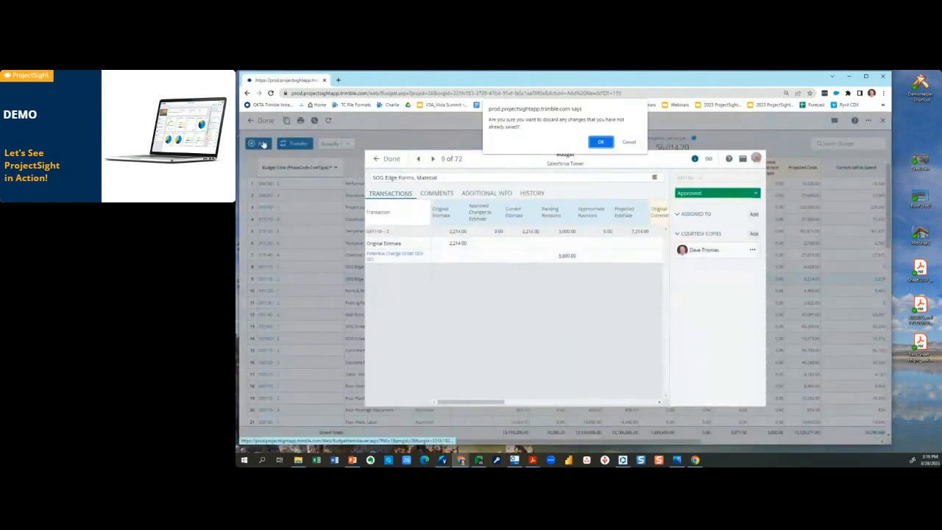
{"action": "left_click", "coordinate": [603, 145]}
{"action": "left_click", "coordinate": [262, 122]}
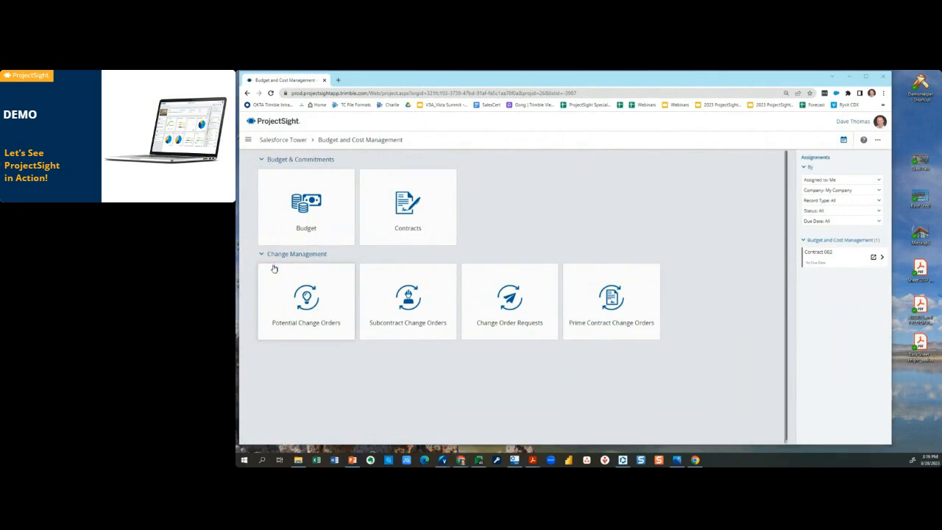
{"action": "left_click_drag", "start_coordinate": [250, 254], "coordinate": [346, 358]}
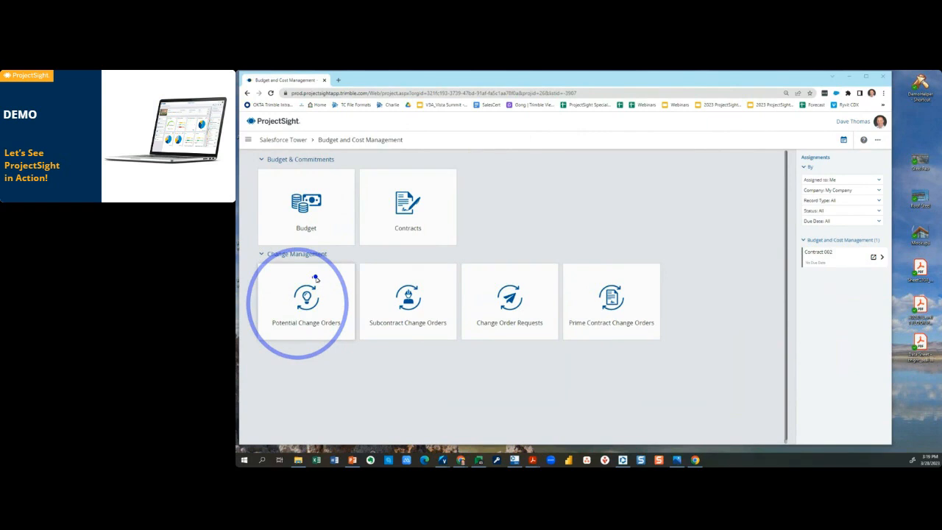
{"action": "left_click_drag", "start_coordinate": [282, 333], "coordinate": [324, 329]}
{"action": "left_click_drag", "start_coordinate": [279, 318], "coordinate": [326, 322]}
{"action": "key", "text": "Escape"}
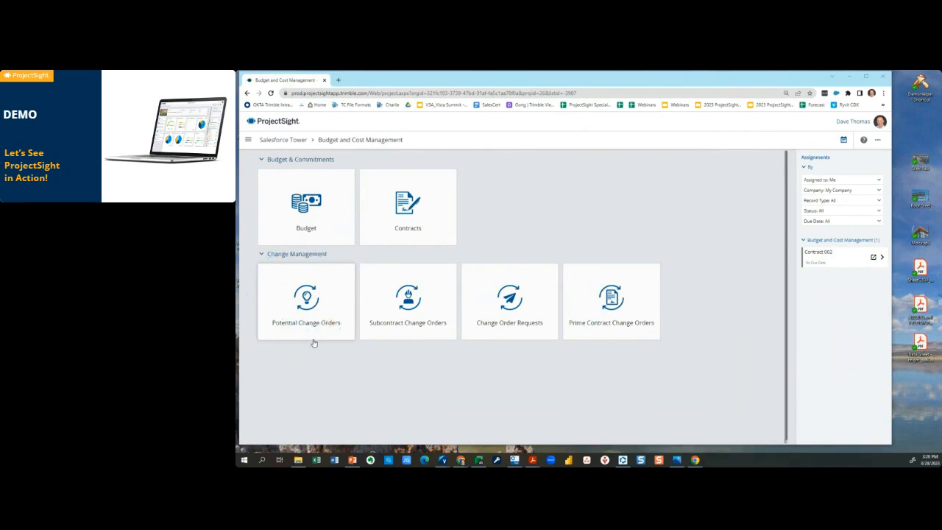
{"action": "key", "text": "ctrl+2"}
{"action": "left_click_drag", "start_coordinate": [307, 286], "coordinate": [362, 347]}
{"action": "mouse_move", "coordinate": [310, 285]}
{"action": "left_mouse_down"}
{"action": "mouse_move", "coordinate": [373, 257]}
{"action": "mouse_move", "coordinate": [432, 254]}
{"action": "mouse_move", "coordinate": [451, 264]}
{"action": "left_mouse_up"}
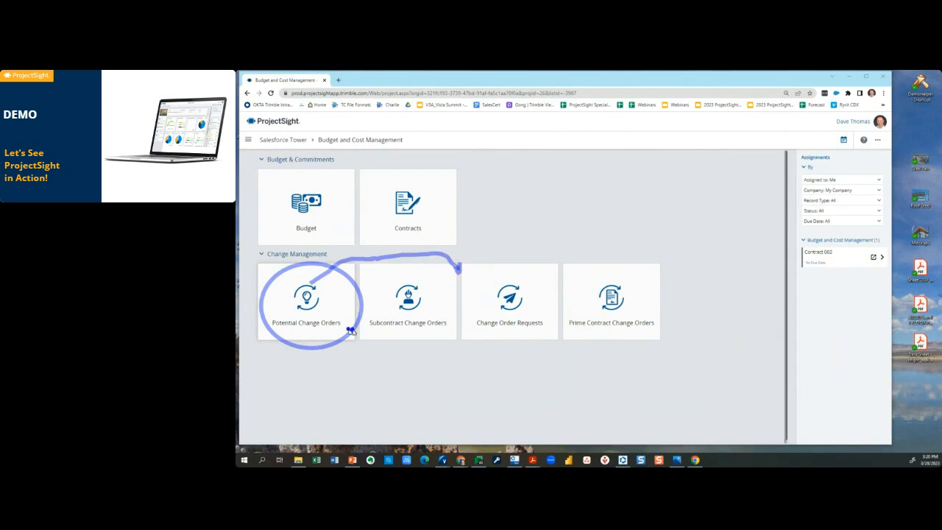
Open the project's list of potential change orders and sort it by status.
{"action": "left_click", "coordinate": [321, 303]}
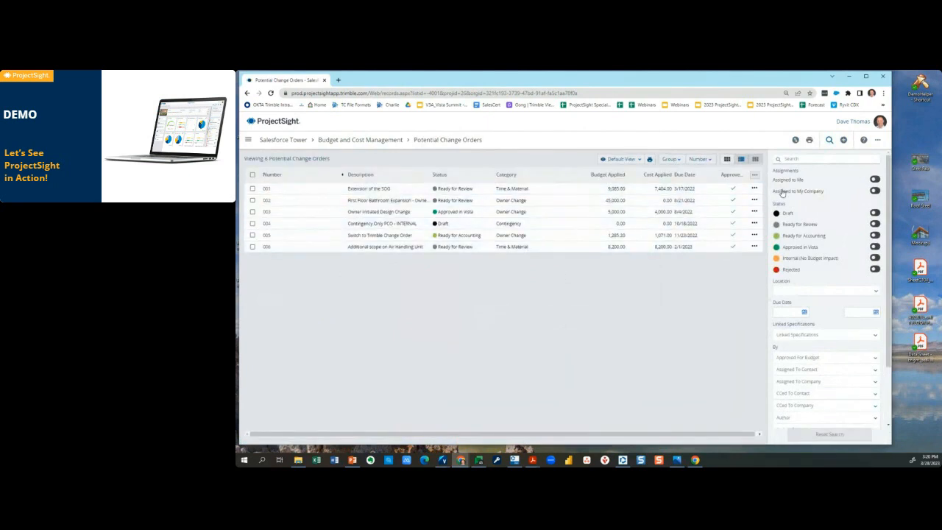
{"action": "left_click", "coordinate": [754, 174]}
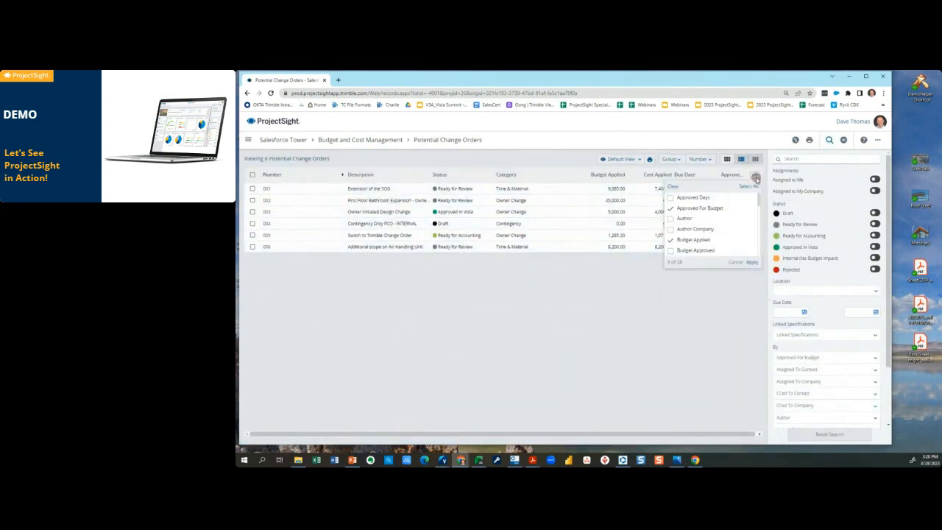
{"action": "left_click", "coordinate": [697, 318]}
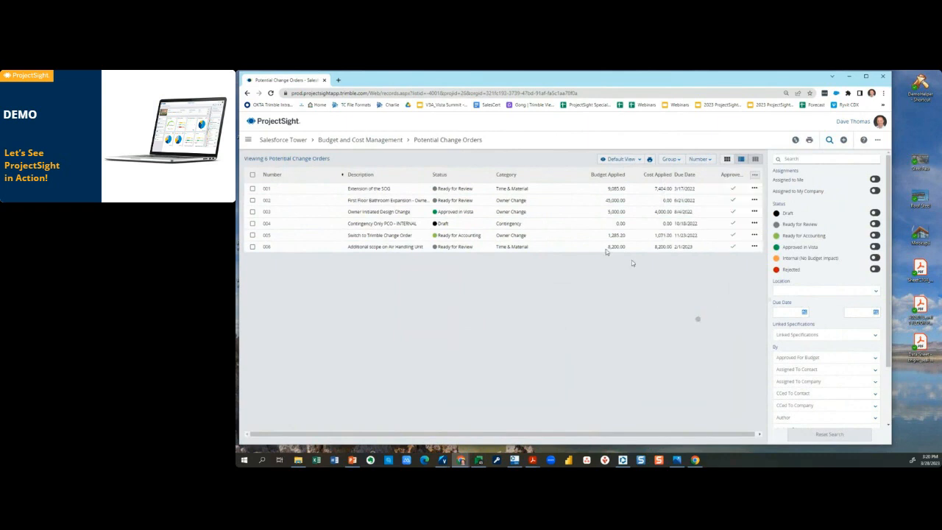
{"action": "left_click", "coordinate": [447, 176]}
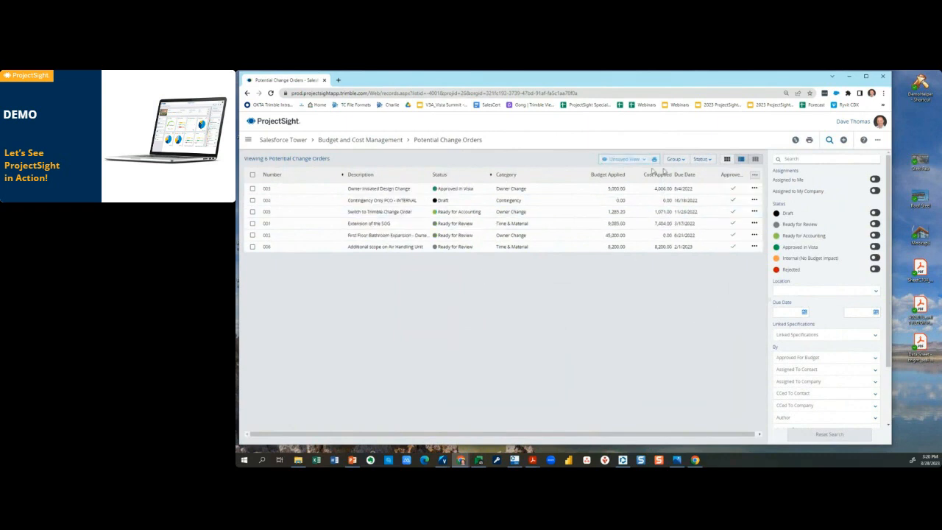
Add the Open Assignments column to the list directly after Status, and narrow the Number column.
{"action": "left_click", "coordinate": [753, 178]}
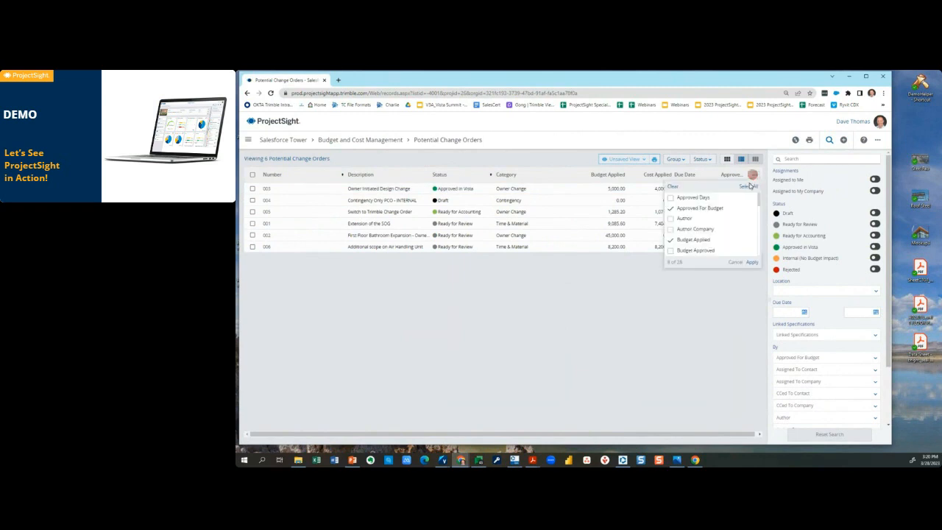
{"action": "scroll", "coordinate": [678, 234], "scroll_direction": "down", "scroll_amount": 2}
{"action": "scroll", "coordinate": [692, 234], "scroll_direction": "down", "scroll_amount": 3}
{"action": "scroll", "coordinate": [703, 238], "scroll_direction": "down", "scroll_amount": 6}
{"action": "scroll", "coordinate": [705, 240], "scroll_direction": "down", "scroll_amount": 1}
{"action": "left_click", "coordinate": [670, 246]}
{"action": "left_click", "coordinate": [753, 263]}
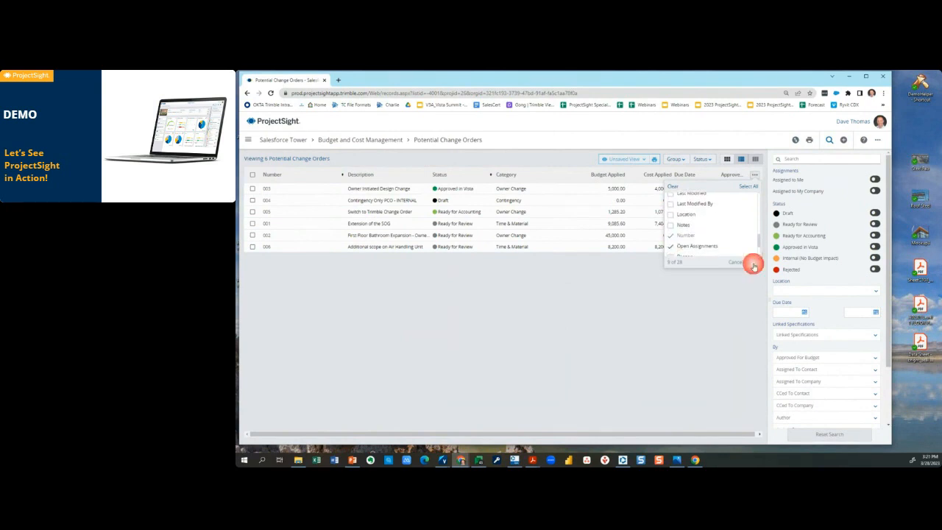
{"action": "left_click_drag", "start_coordinate": [754, 175], "coordinate": [519, 175]}
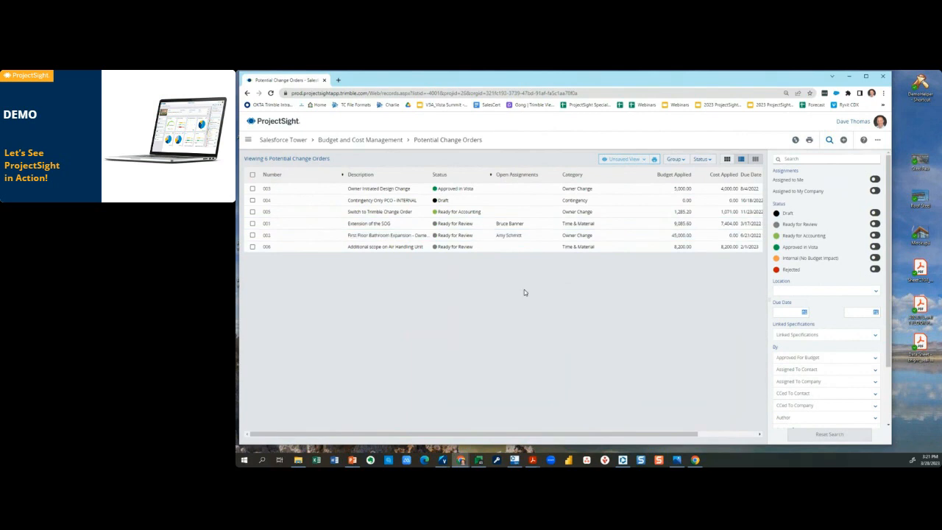
{"action": "left_click_drag", "start_coordinate": [343, 179], "coordinate": [308, 184]}
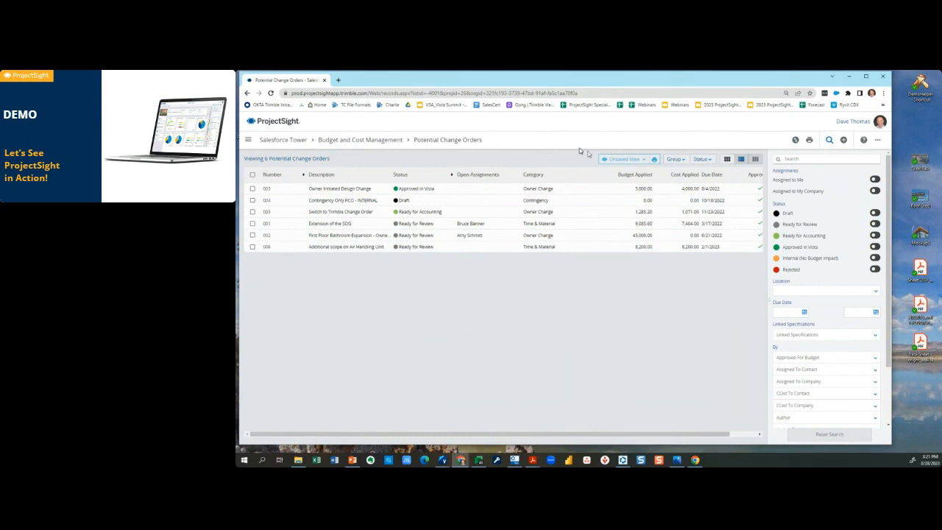
Save the customized potential change order list as a new view, named with the owner's first name in possessive form plus "PCO Log".
{"action": "left_click", "coordinate": [643, 161]}
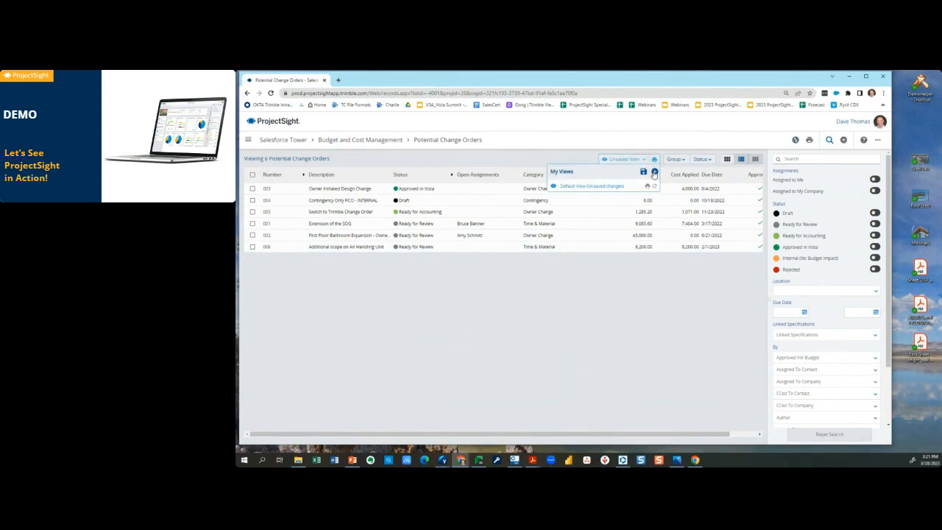
{"action": "left_click", "coordinate": [654, 172]}
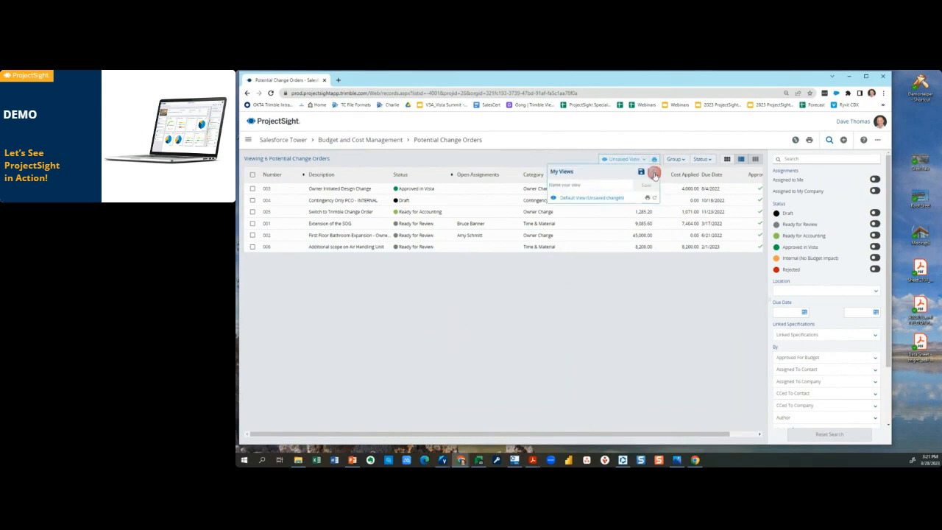
{"action": "left_click", "coordinate": [599, 184]}
{"action": "type", "text": "Dave"}
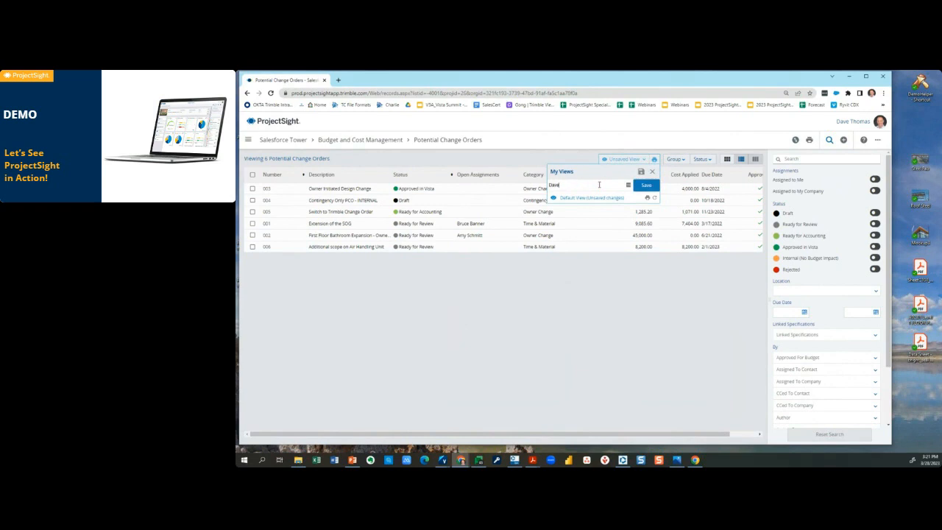
{"action": "type", "text": "'s PCO Log"}
{"action": "key", "text": "BackSpace"}
{"action": "key", "text": "BackSpace"}
{"action": "type", "text": "og"}
{"action": "left_click", "coordinate": [645, 185]}
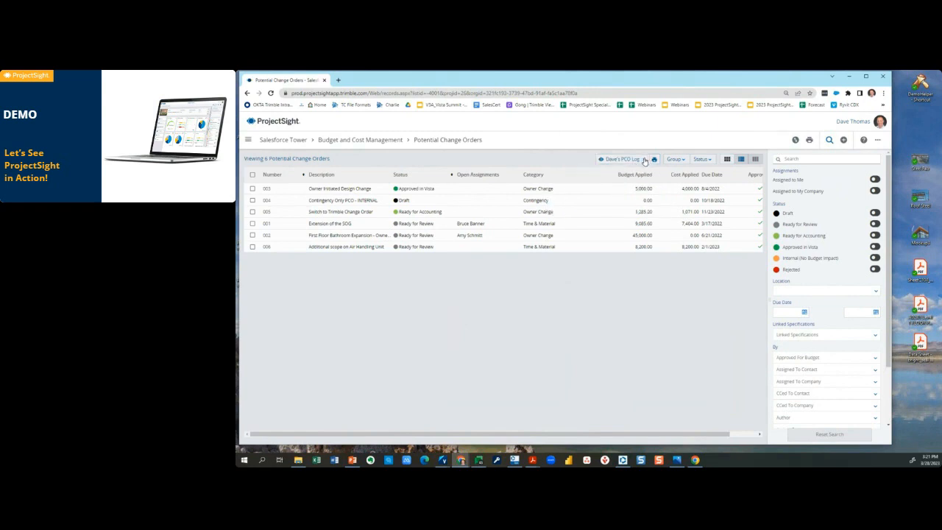
Examine the ad-hoc and report template print options for the potential change order list, and close them without printing.
{"action": "left_click", "coordinate": [655, 160]}
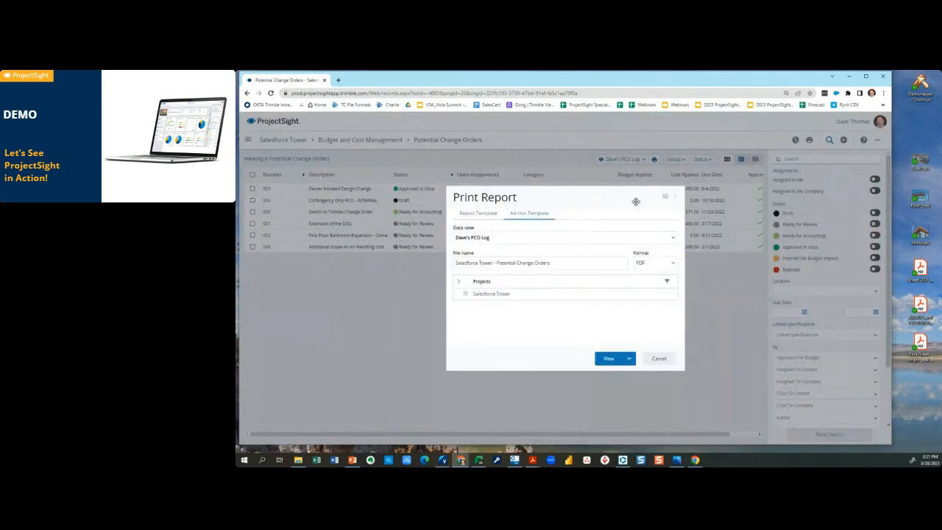
{"action": "left_click", "coordinate": [480, 214]}
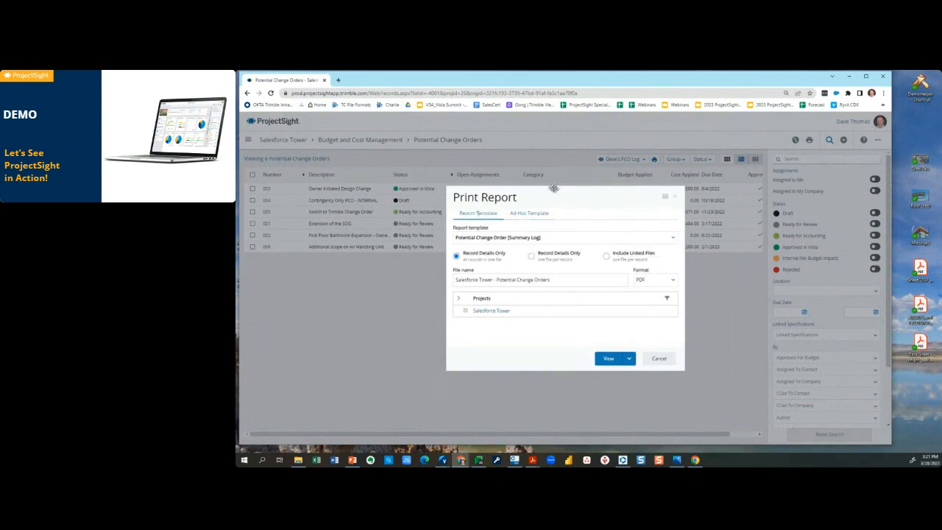
{"action": "left_click", "coordinate": [661, 359]}
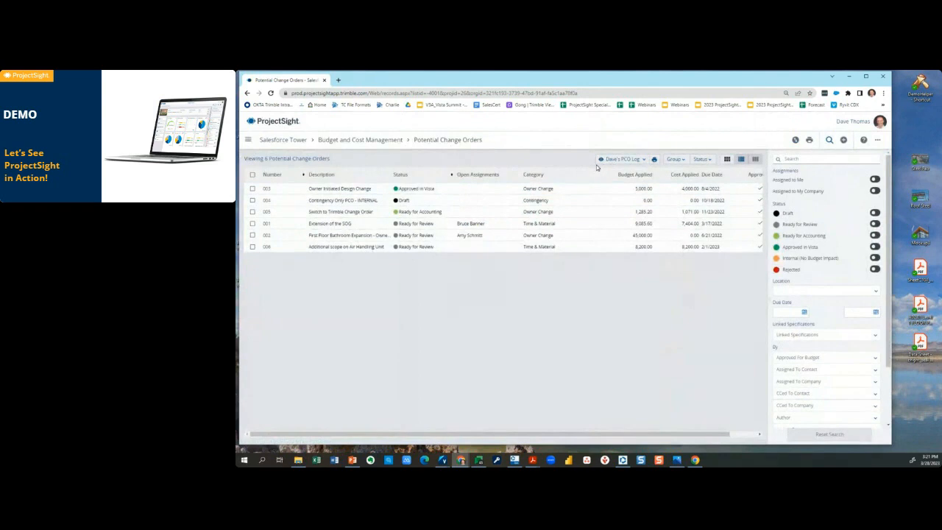
Leave the potential change order list and return to the Salesforce Tower project's dashboard.
{"action": "left_click", "coordinate": [635, 347]}
{"action": "left_click", "coordinate": [605, 374]}
{"action": "left_click", "coordinate": [294, 141]}
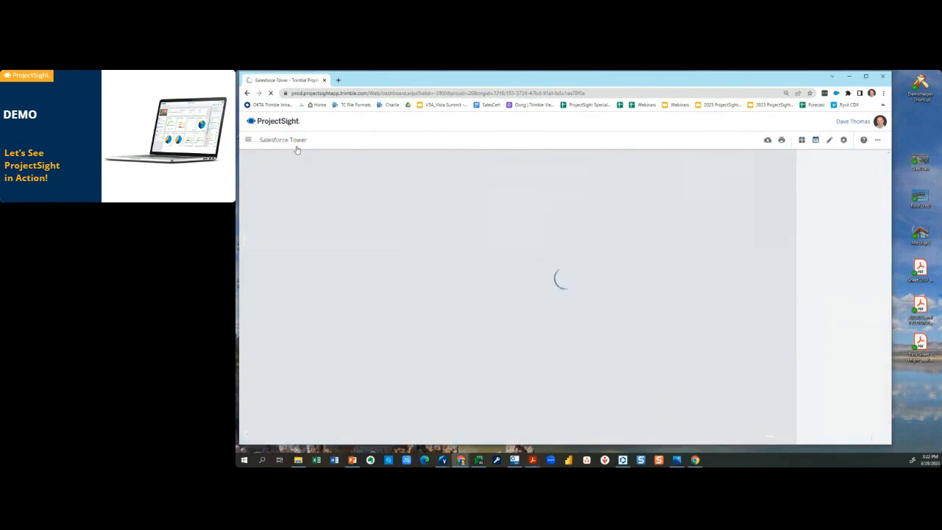